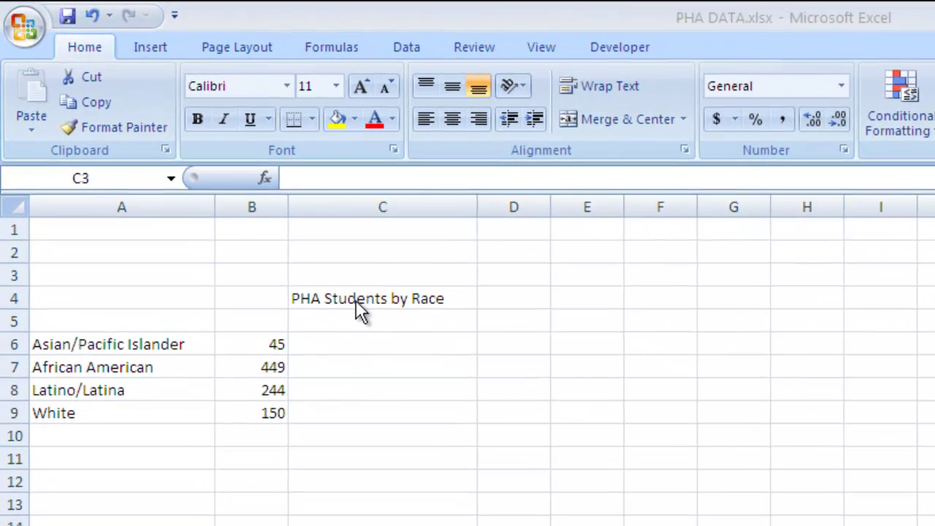
# Move the title "PHA Students by Race" from C4 to A4.
pyautogui.click(232, 168)
pyautogui.click(376, 304)
pyautogui.moveTo(346, 309); pyautogui.dragTo(194, 308)
# Review each race category in A6:A9 together with its student count in column B.
pyautogui.click(229, 344)
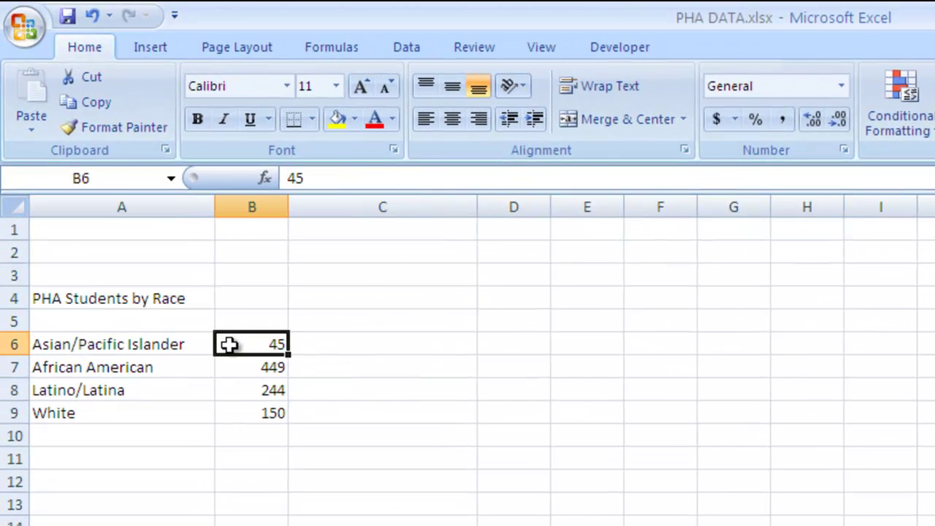
pyautogui.click(175, 343)
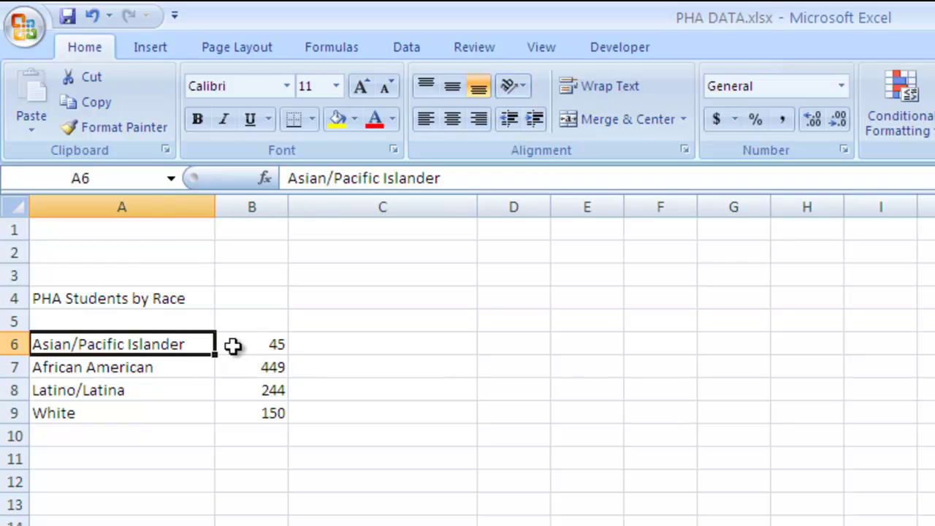
pyautogui.click(233, 346)
pyautogui.click(166, 369)
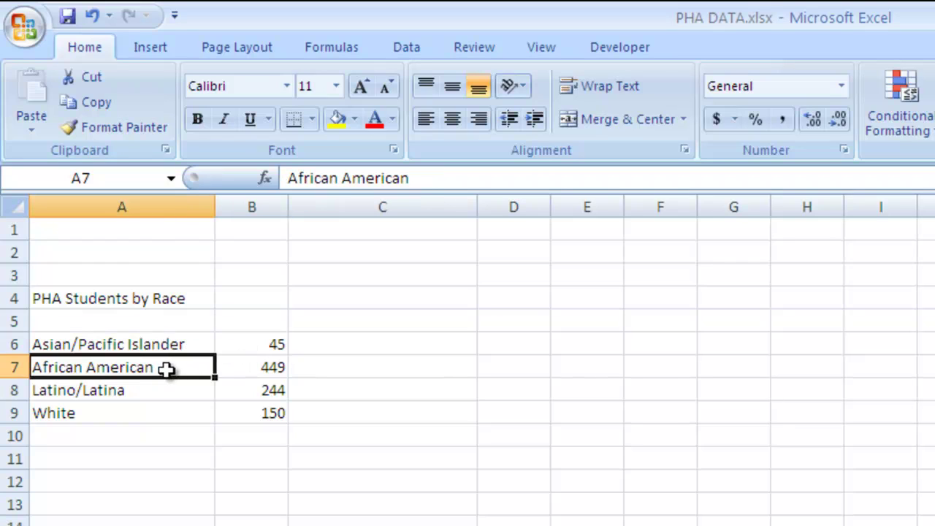
pyautogui.click(246, 369)
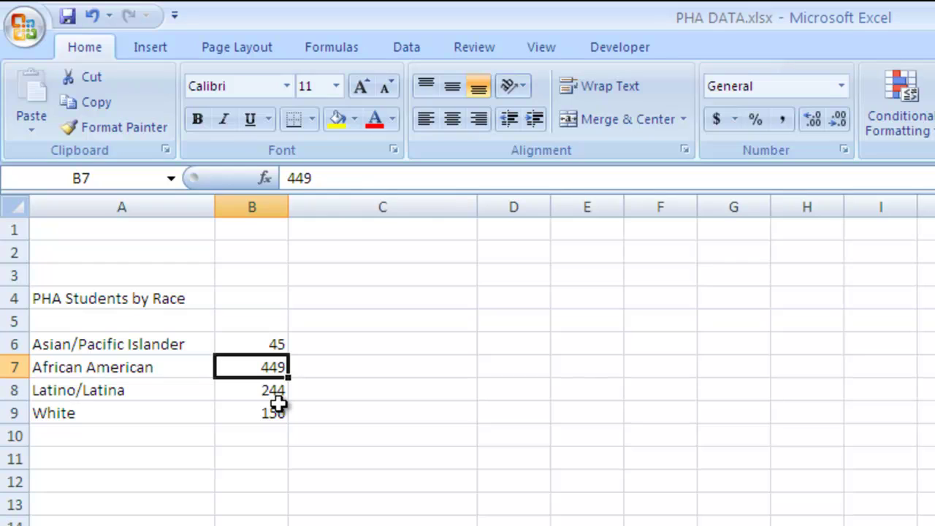
pyautogui.click(139, 388)
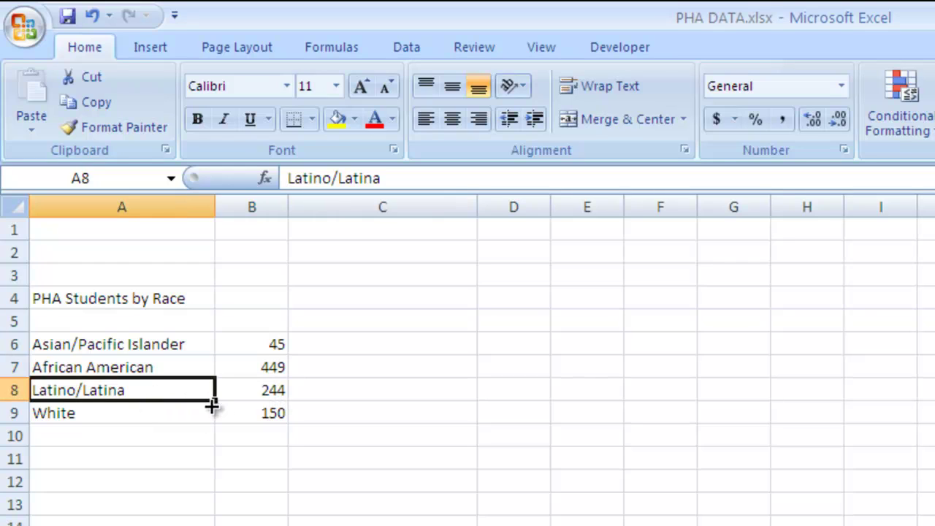
pyautogui.click(242, 394)
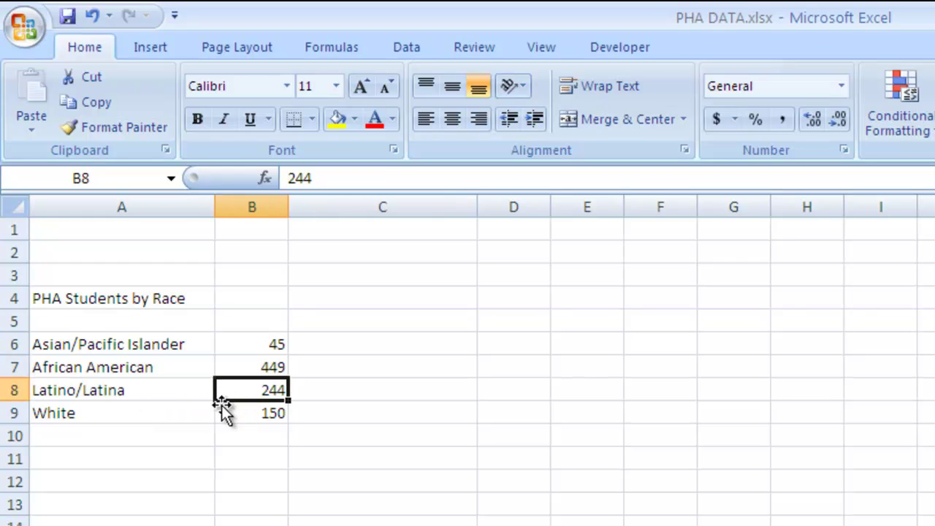
pyautogui.click(147, 415)
pyautogui.click(259, 414)
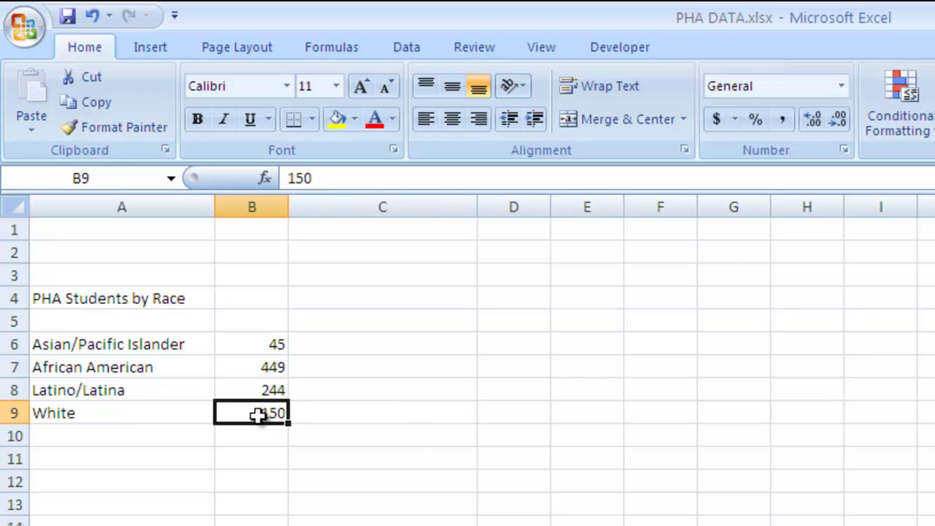
pyautogui.click(412, 432)
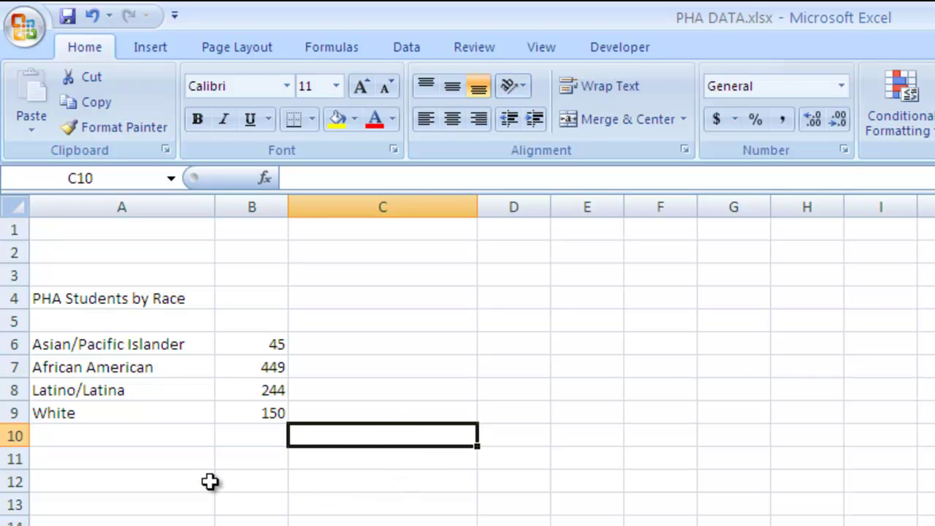
# Insert a 3-D pie chart from the race labels and counts in A6:B9.
pyautogui.click(128, 344)
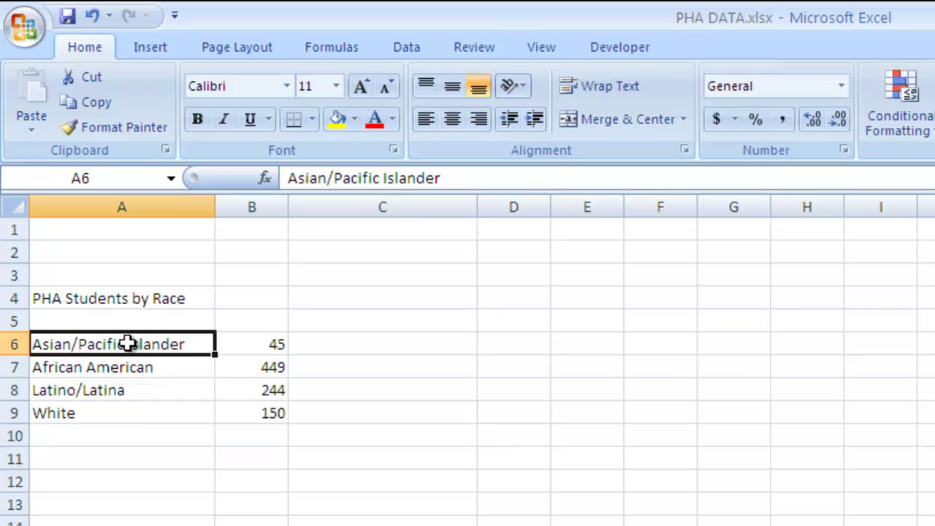
pyautogui.moveTo(128, 343); pyautogui.dragTo(254, 411)
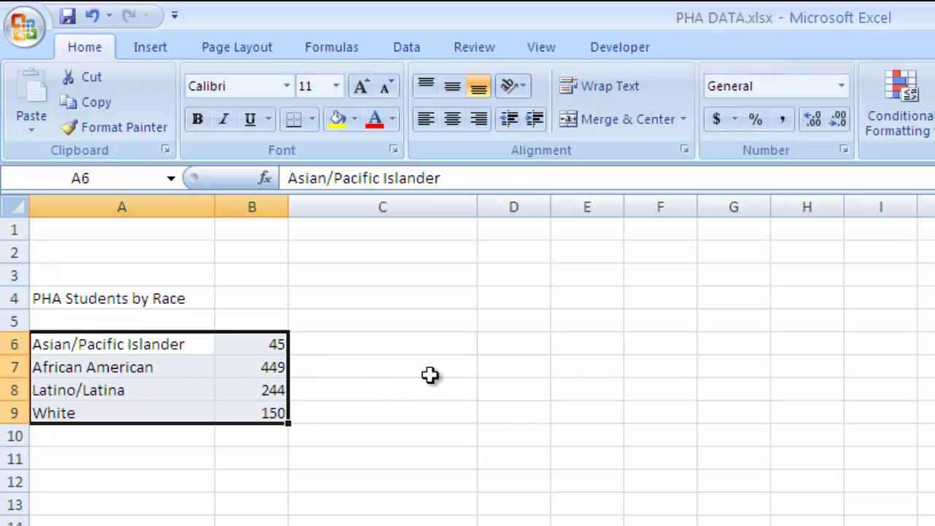
pyautogui.click(144, 48)
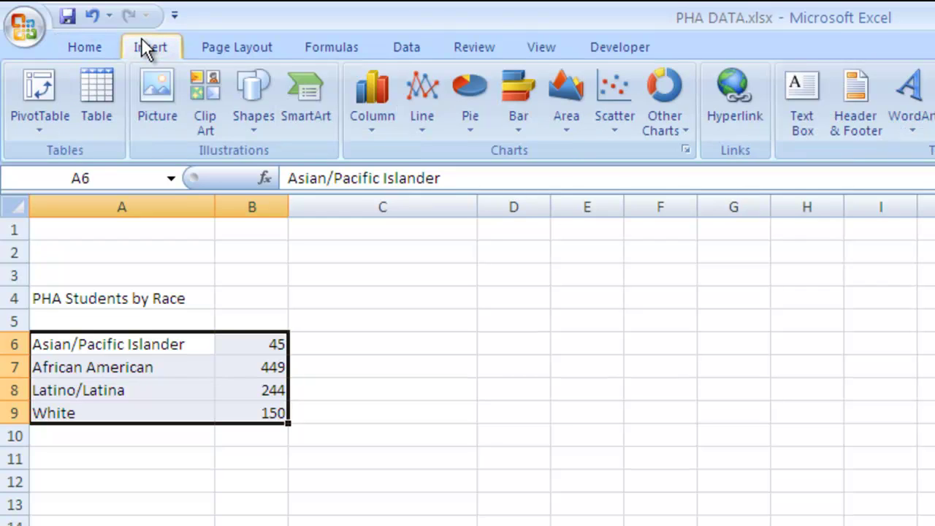
pyautogui.click(470, 120)
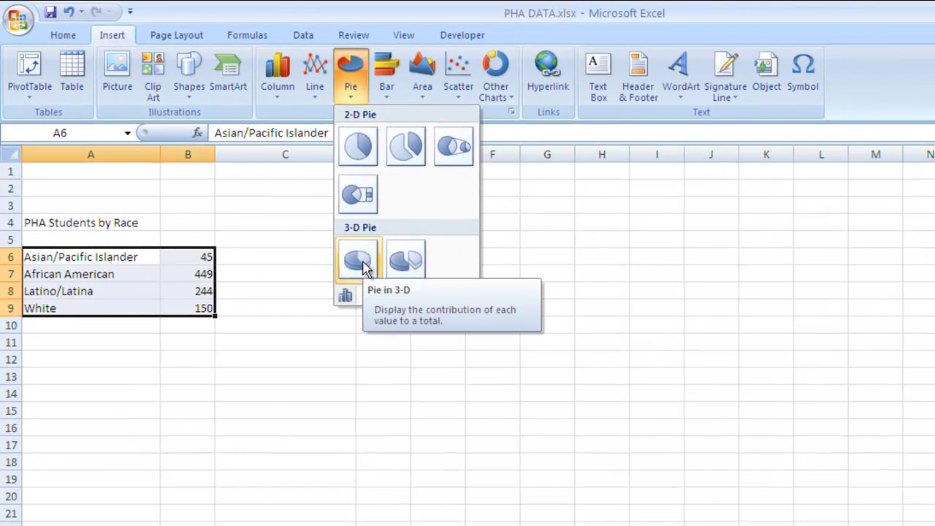
pyautogui.click(365, 267)
pyautogui.click(874, 350)
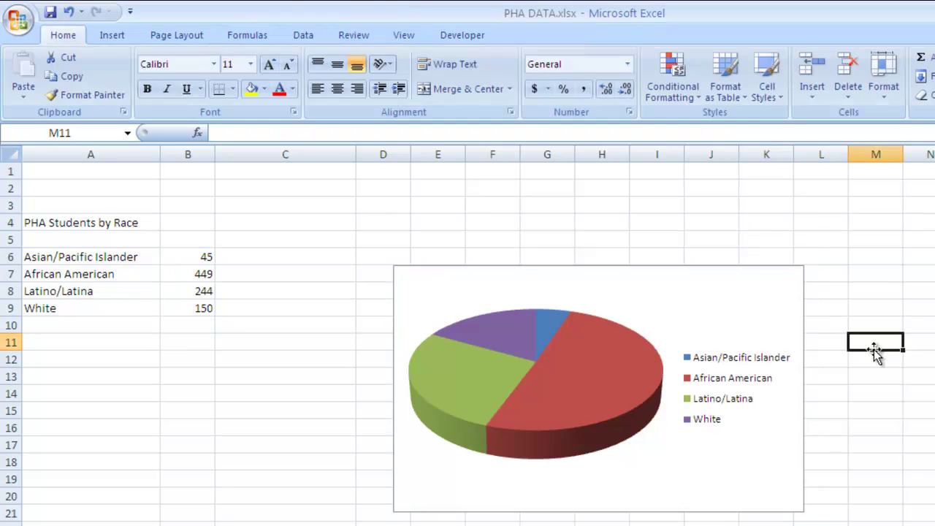
# Examine the pie chart's legend and the values of the Latino/Latina and African American slices.
pyautogui.click(767, 321)
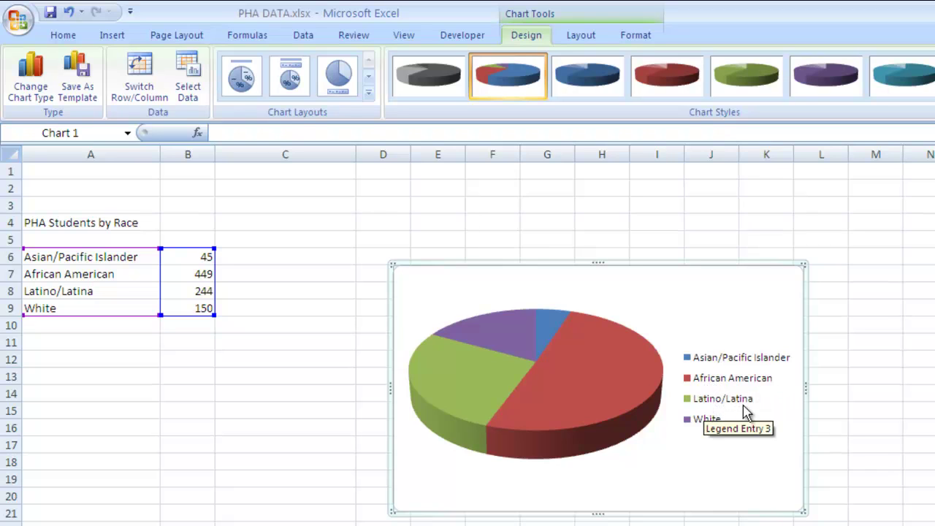
pyautogui.click(595, 401)
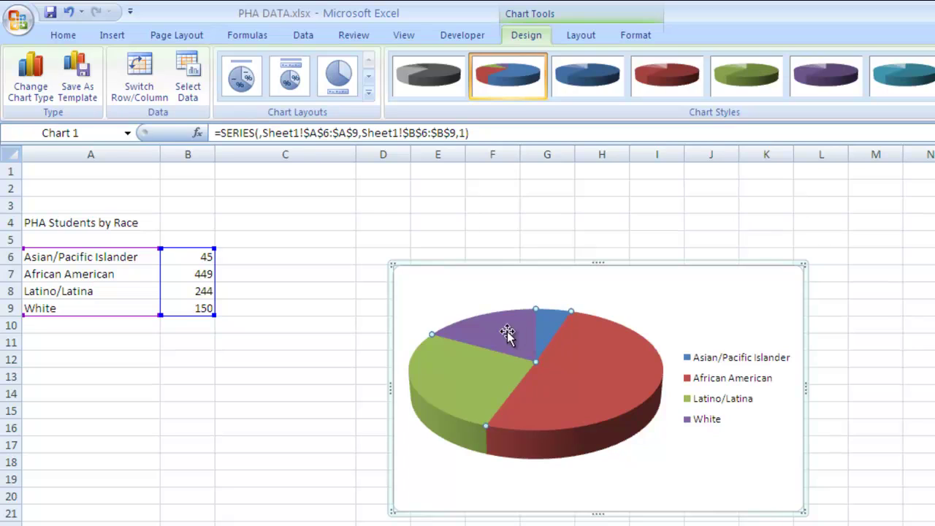
pyautogui.moveTo(503, 400)
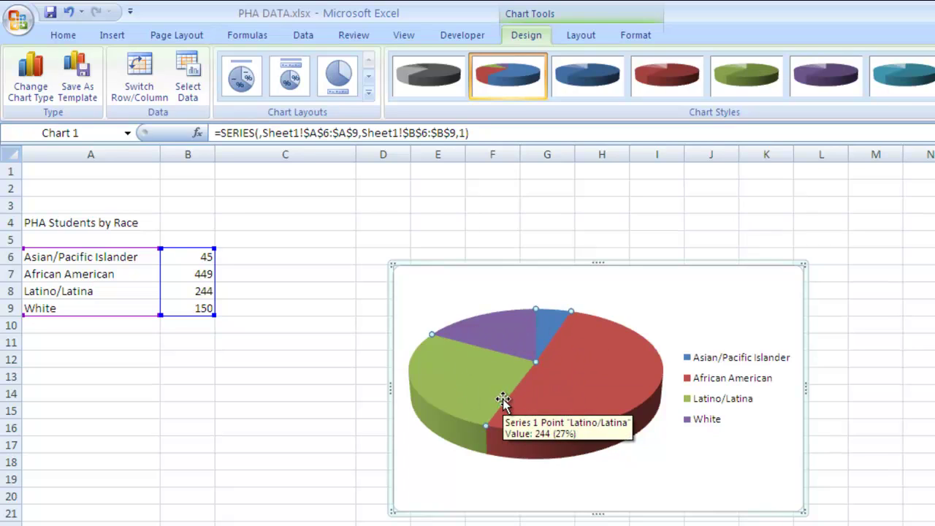
pyautogui.click(297, 498)
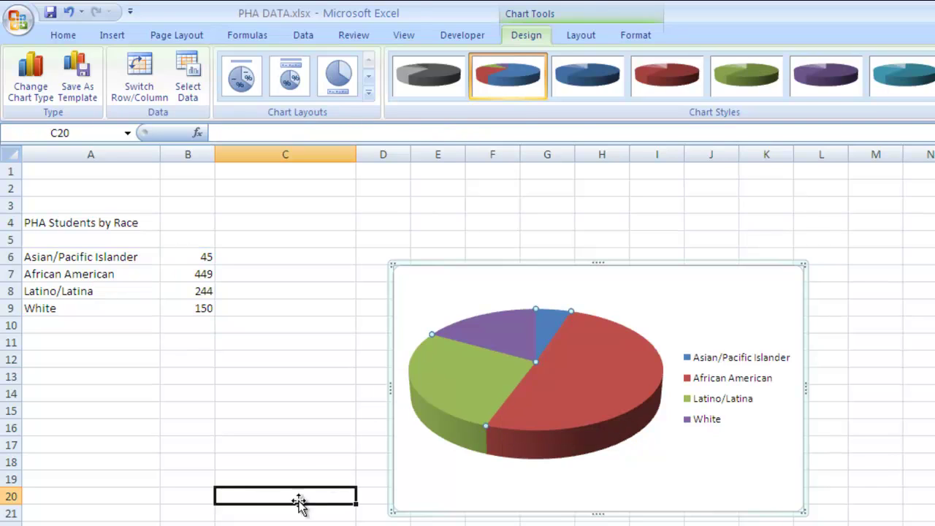
pyautogui.click(609, 372)
pyautogui.moveTo(609, 373)
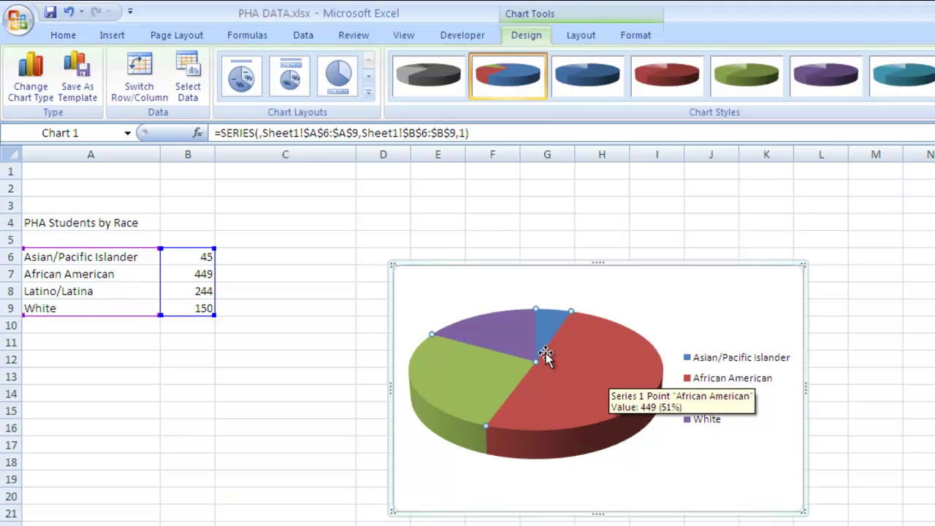
pyautogui.click(305, 304)
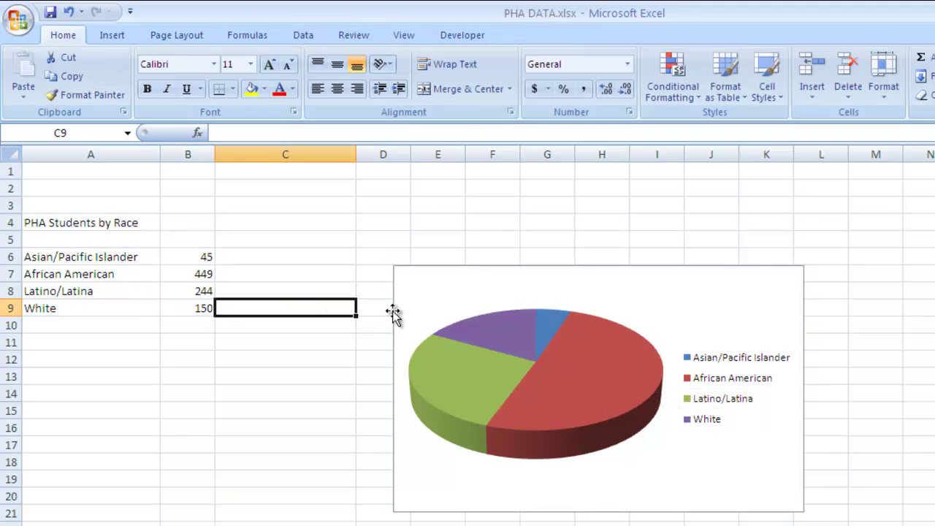
# Delete the race pie chart from the sheet.
pyautogui.click(428, 300)
pyautogui.click(414, 259)
pyautogui.click(410, 270)
pyautogui.press('Delete')
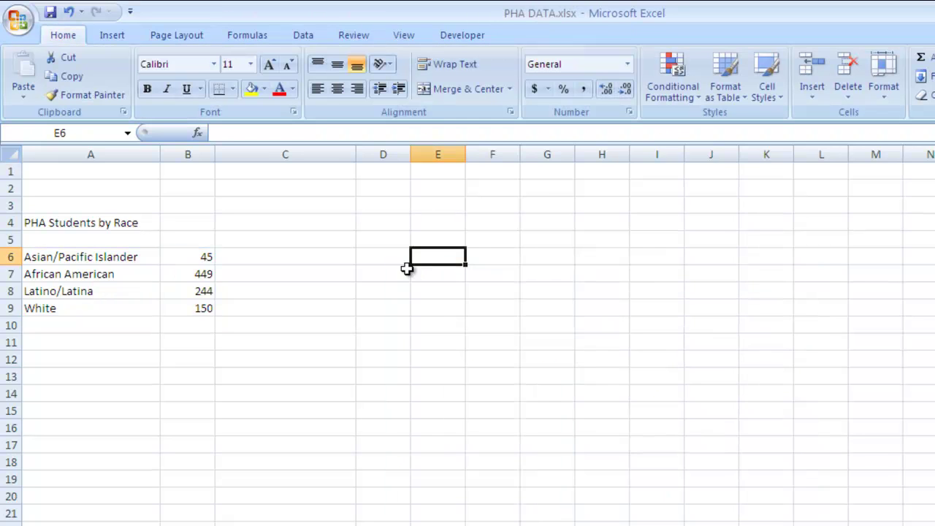
# Recreate the 3-D pie chart from the race data in A6:B9.
pyautogui.click(58, 257)
pyautogui.moveTo(58, 257); pyautogui.dragTo(166, 302)
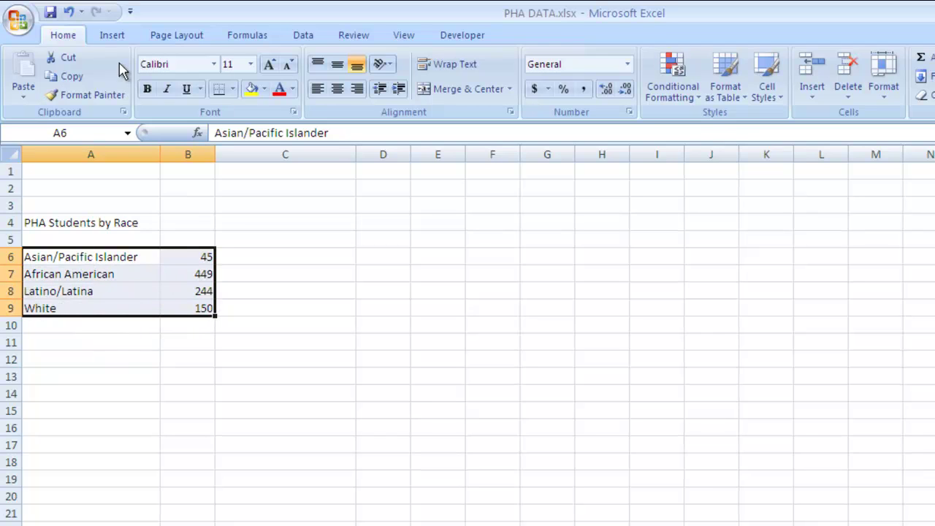
pyautogui.click(113, 35)
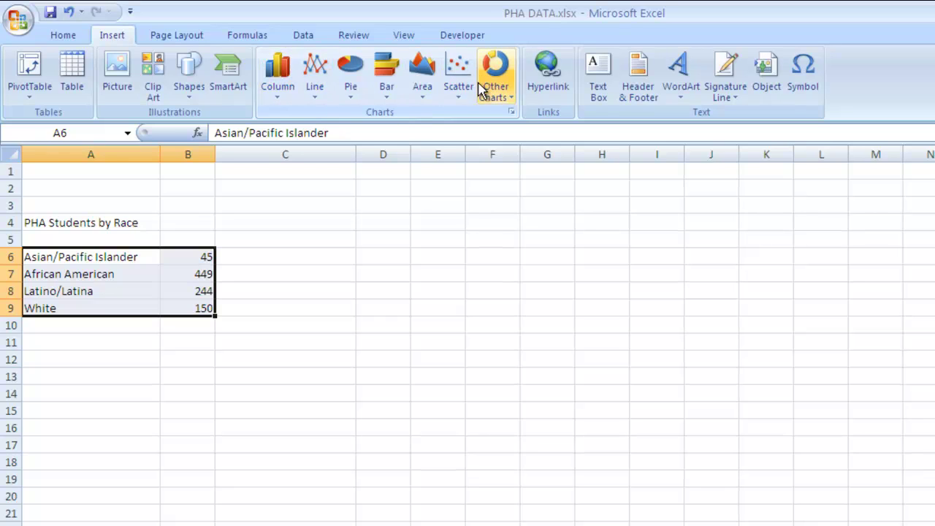
pyautogui.click(365, 91)
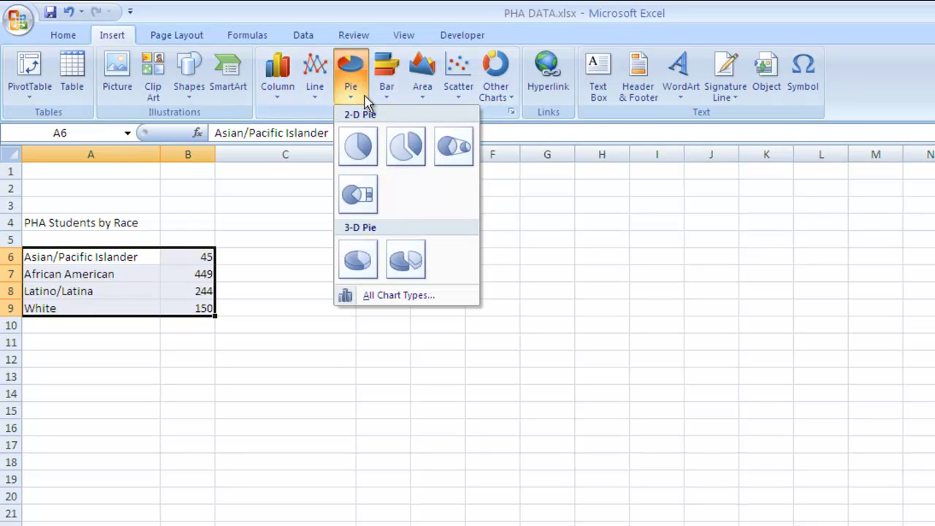
pyautogui.click(366, 248)
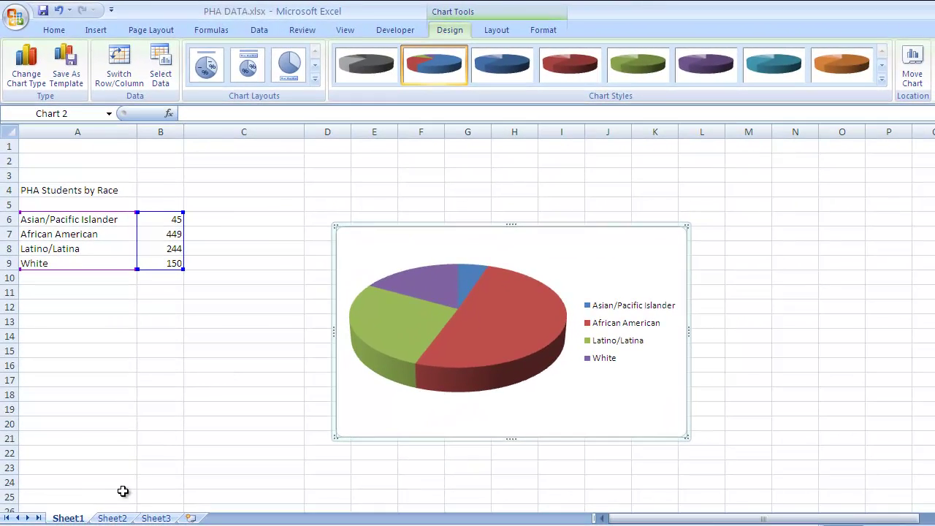
# Open Sheet2 and review the "PHA Students by Gender" title with its Male and Female labels.
pyautogui.click(111, 517)
pyautogui.click(188, 405)
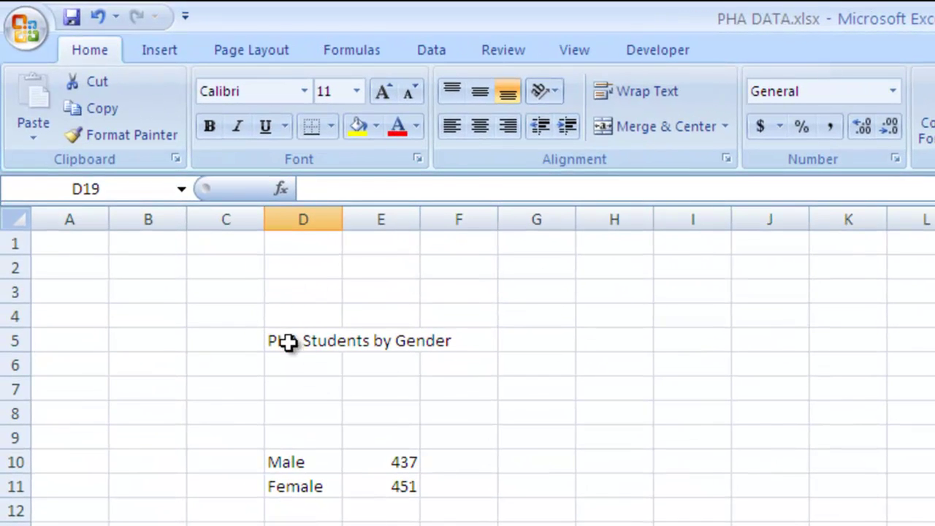
pyautogui.click(287, 341)
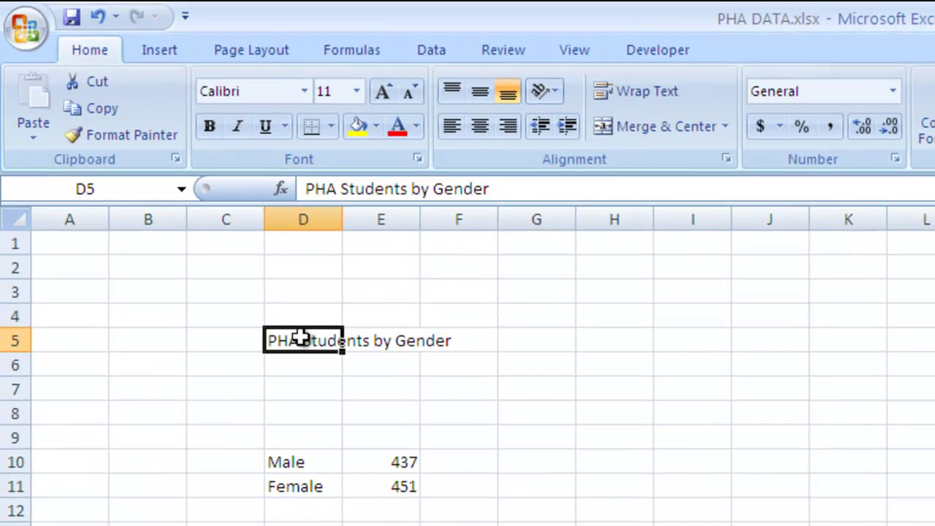
pyautogui.click(302, 462)
pyautogui.click(301, 482)
pyautogui.click(297, 468)
pyautogui.click(296, 482)
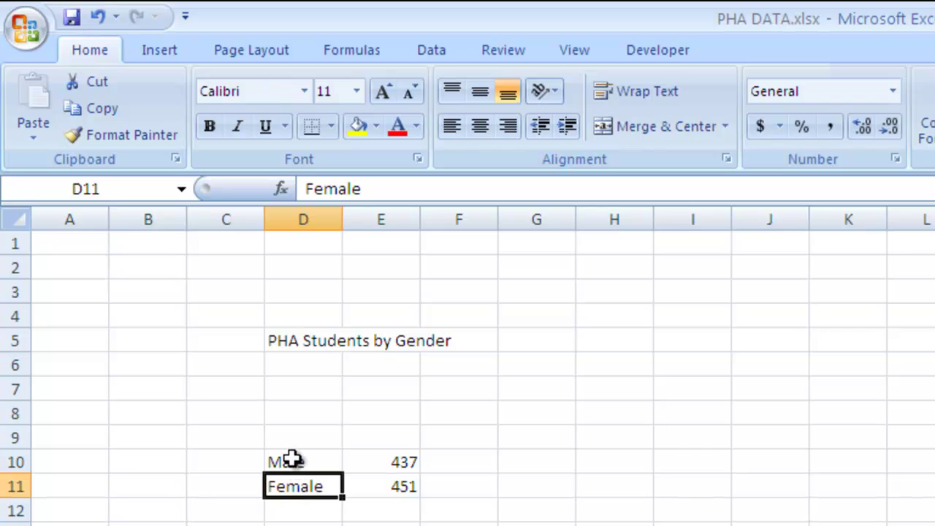
# Move the Male and Female labels to F10:F11 and try a 3-D pie chart of E10:F11.
pyautogui.moveTo(292, 459); pyautogui.dragTo(476, 498)
pyautogui.click(459, 520)
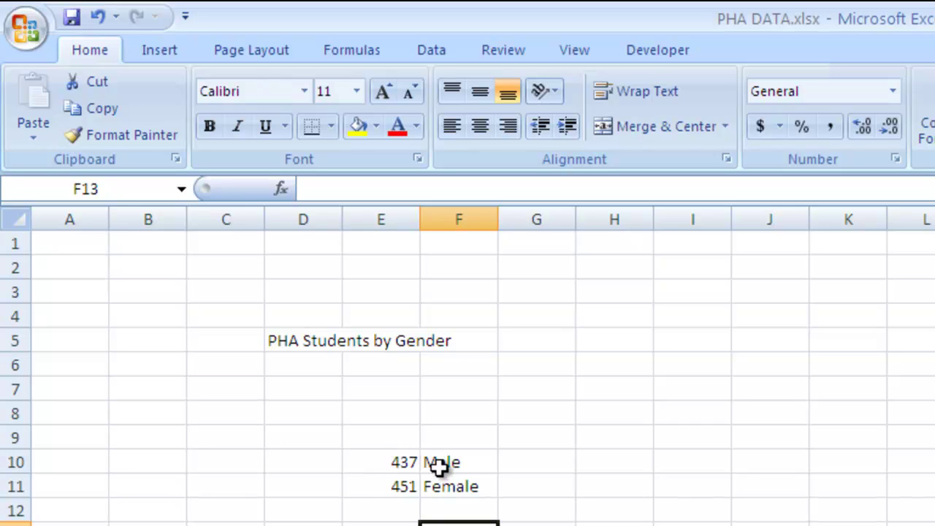
pyautogui.moveTo(372, 463); pyautogui.dragTo(438, 483)
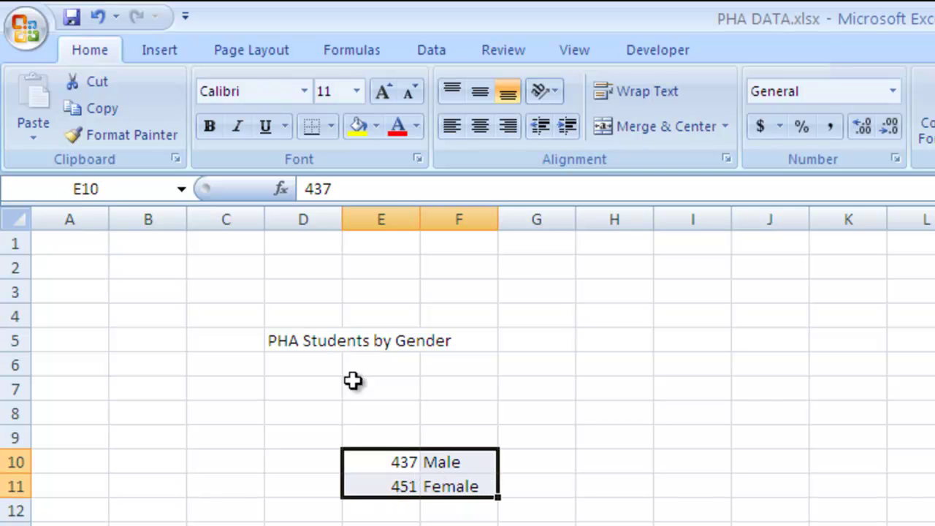
pyautogui.click(164, 51)
pyautogui.click(504, 100)
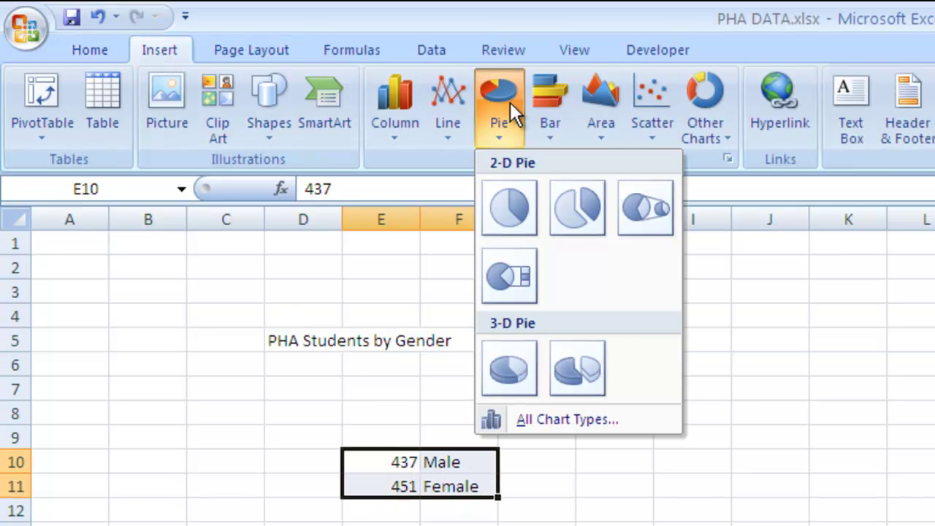
pyautogui.click(518, 357)
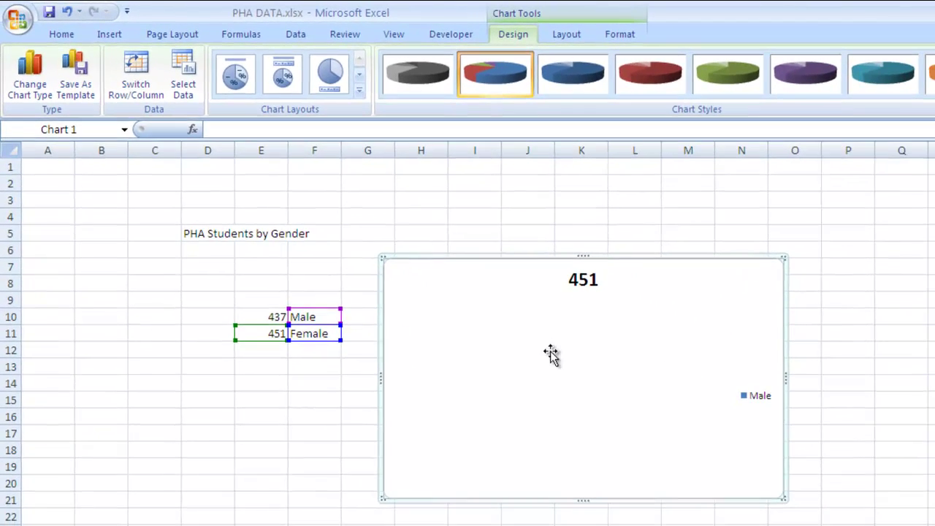
# Delete the gender pie chart and move the Male and Female labels back to D10:D11.
pyautogui.click(700, 309)
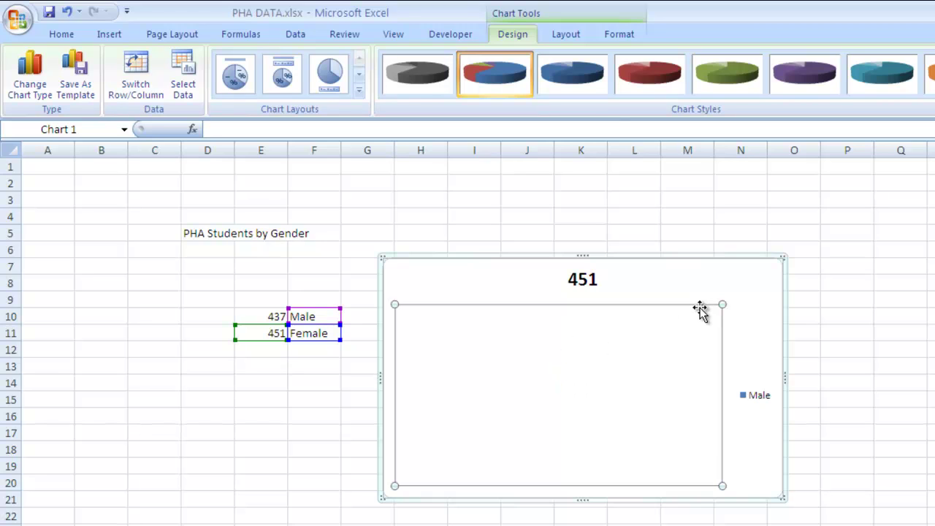
pyautogui.click(697, 258)
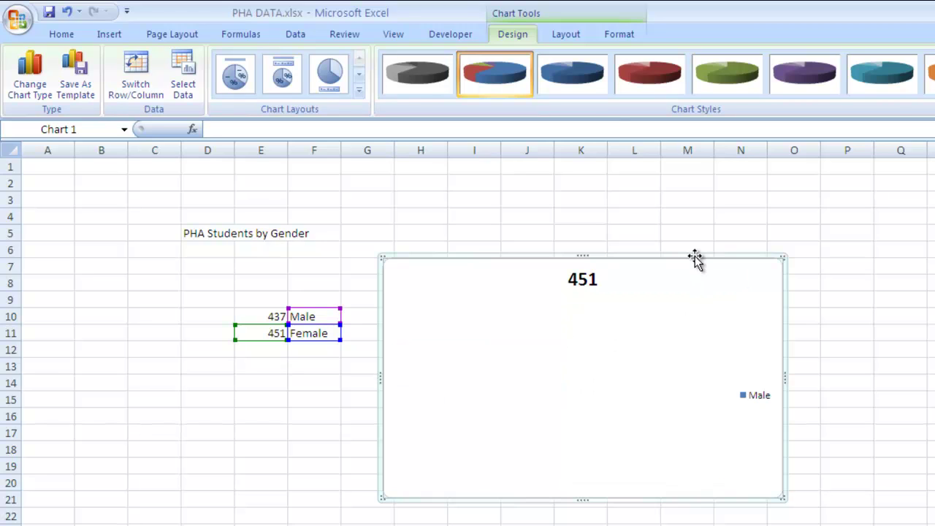
pyautogui.press('Delete')
pyautogui.click(482, 349)
pyautogui.moveTo(324, 317); pyautogui.dragTo(241, 330)
pyautogui.click(282, 381)
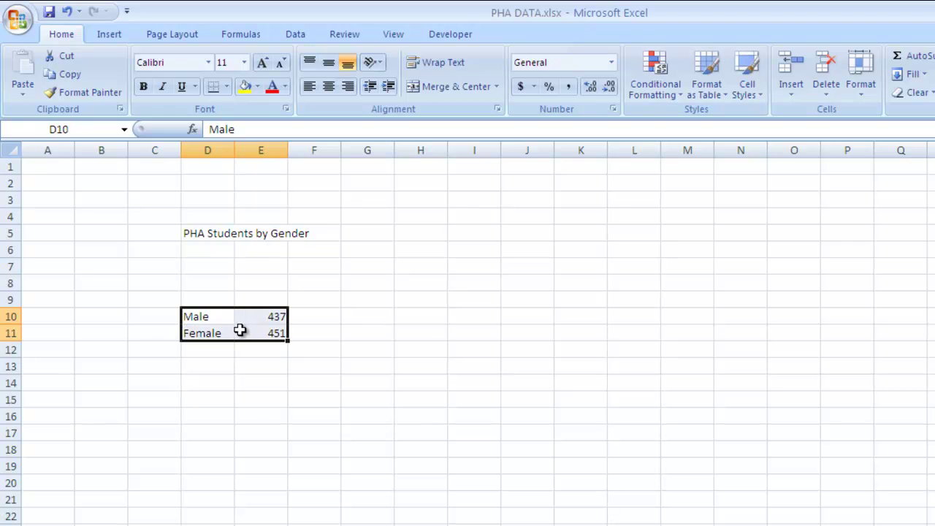
# Insert a 3-D pie chart from the gender labels and counts in D10:E11.
pyautogui.click(109, 35)
pyautogui.click(342, 73)
pyautogui.click(351, 260)
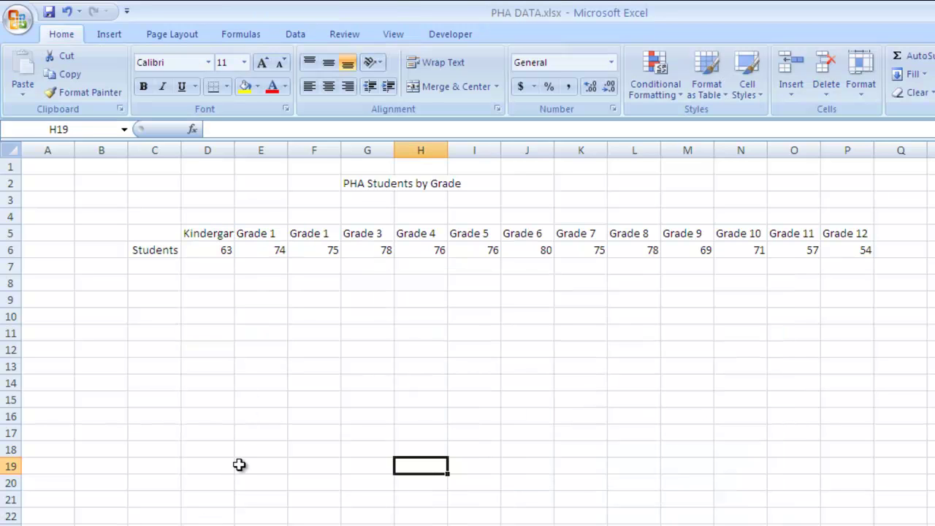
# Try a 3-D pie chart of the grade labels and student counts in D5:P6.
pyautogui.click(238, 465)
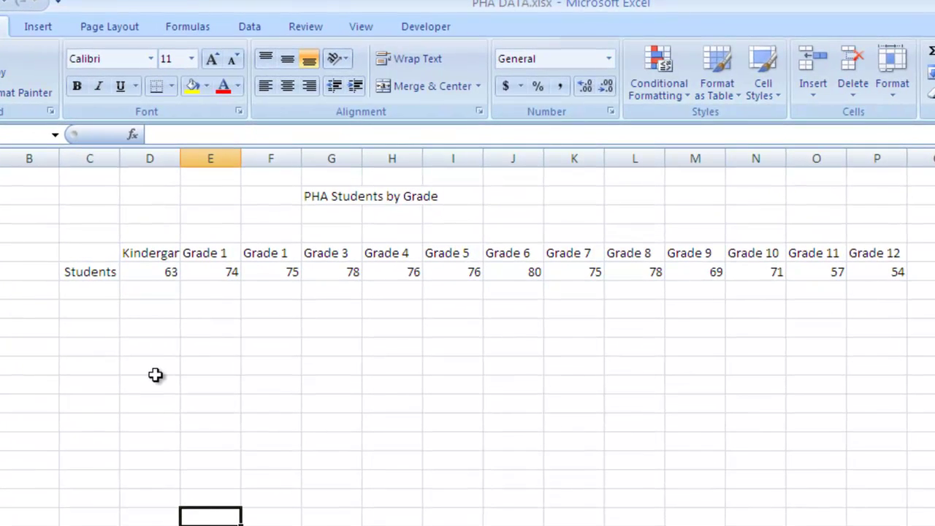
pyautogui.moveTo(151, 252); pyautogui.dragTo(897, 272)
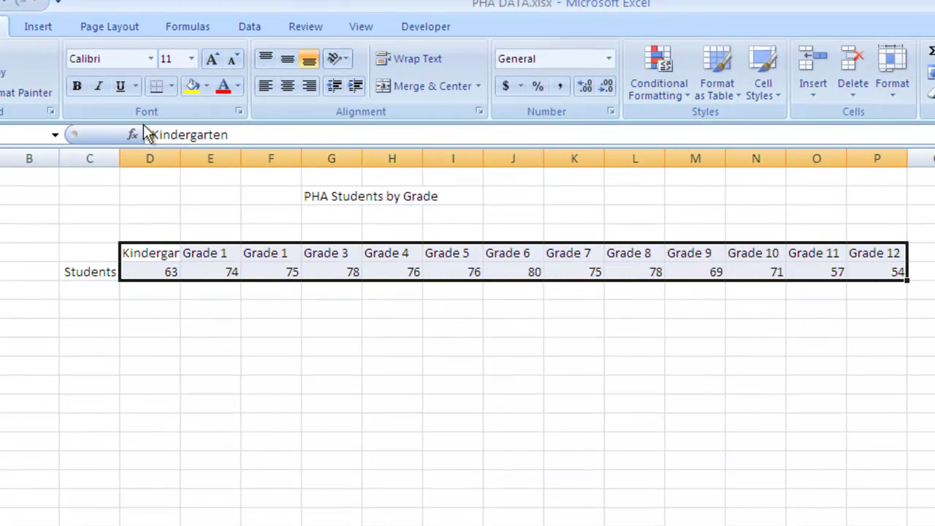
pyautogui.click(38, 26)
pyautogui.click(340, 62)
pyautogui.click(310, 57)
pyautogui.click(310, 56)
pyautogui.click(309, 271)
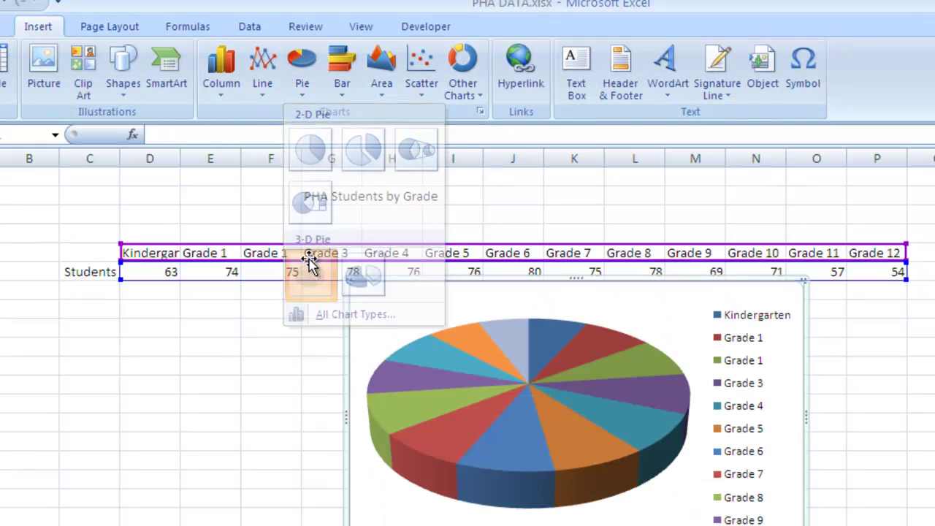
# Move the grade pie chart below the data and delete it.
pyautogui.click(634, 520)
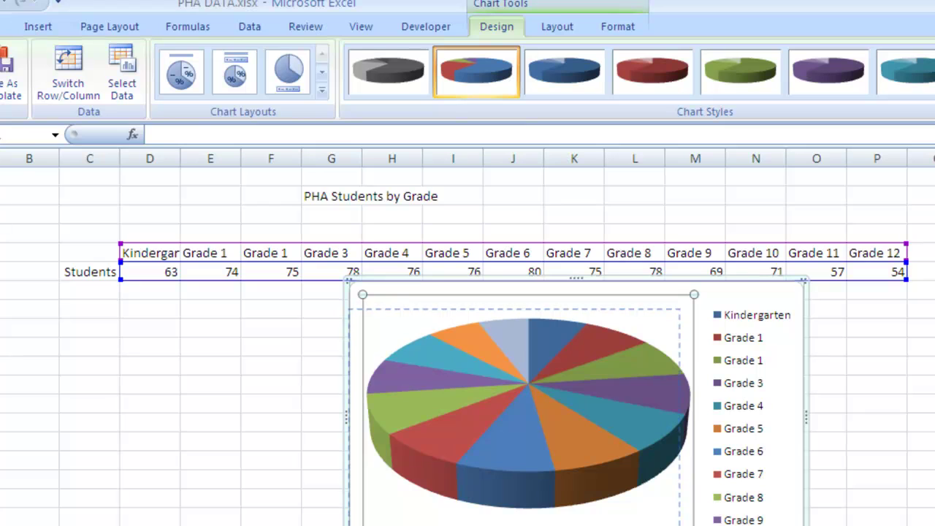
pyautogui.moveTo(578, 520); pyautogui.dragTo(564, 516)
pyautogui.moveTo(570, 289); pyautogui.dragTo(485, 345)
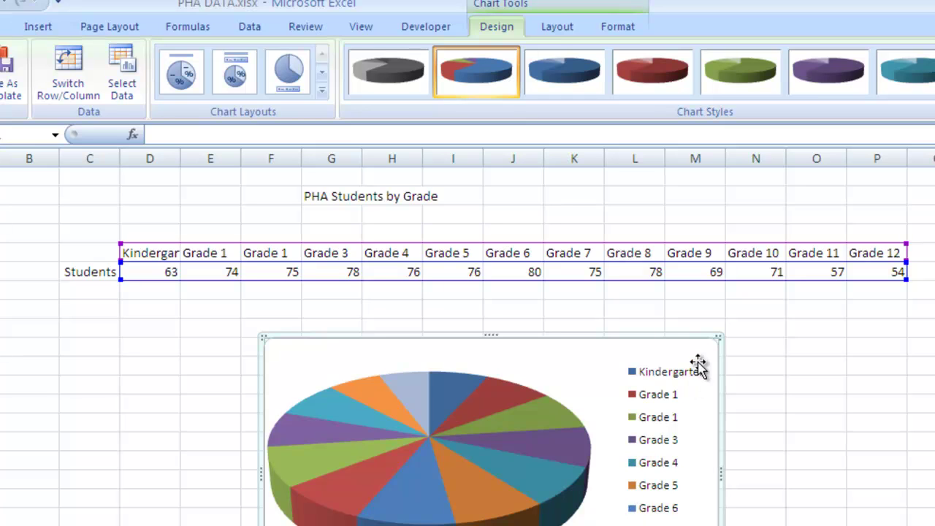
pyautogui.moveTo(719, 337); pyautogui.dragTo(720, 336)
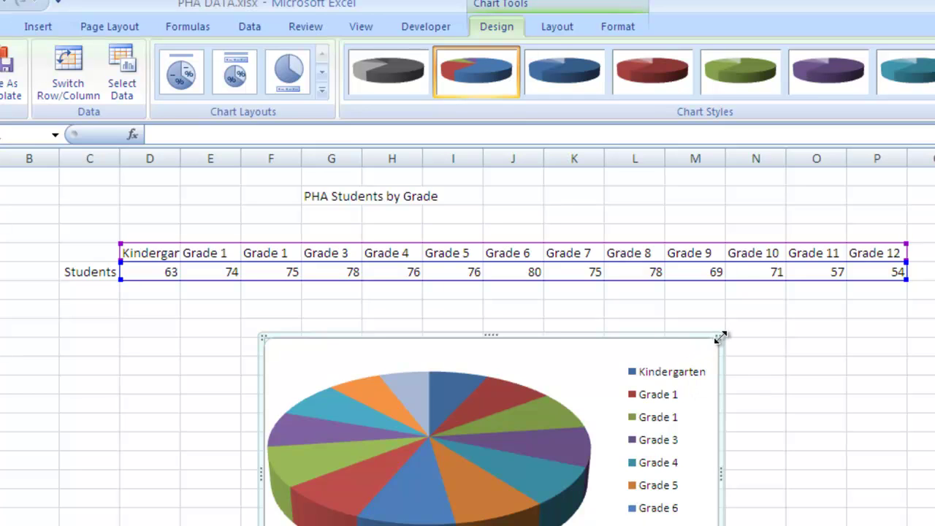
pyautogui.press('Delete')
# Insert a 3-D clustered column chart from D5:P6 and place it below the grade data.
pyautogui.click(38, 29)
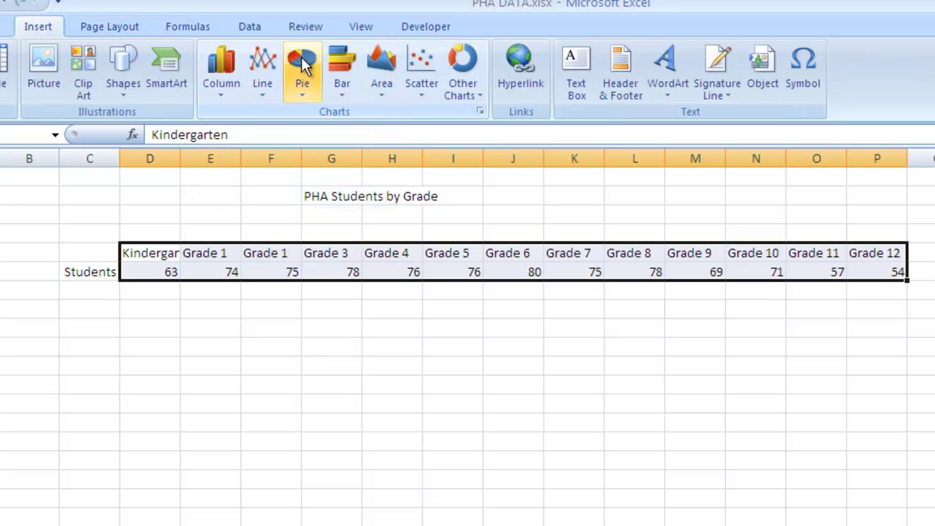
pyautogui.click(228, 63)
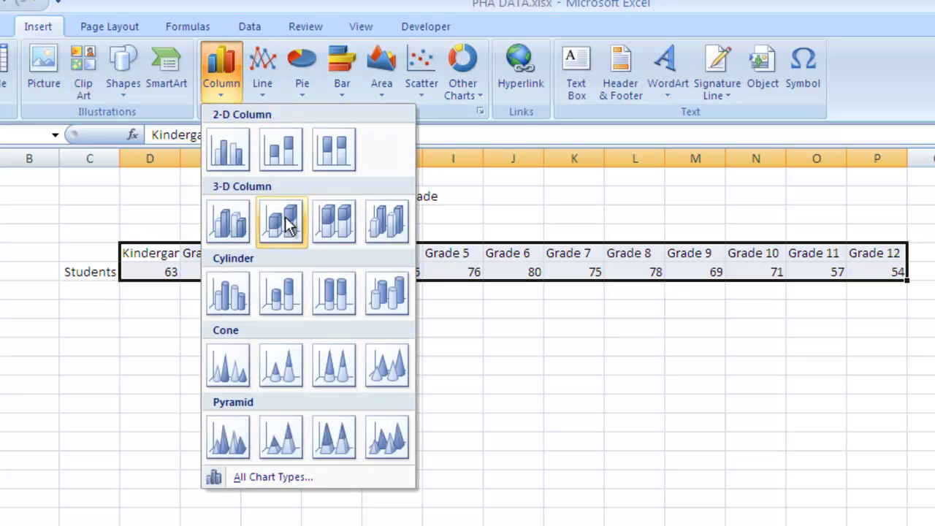
pyautogui.click(241, 224)
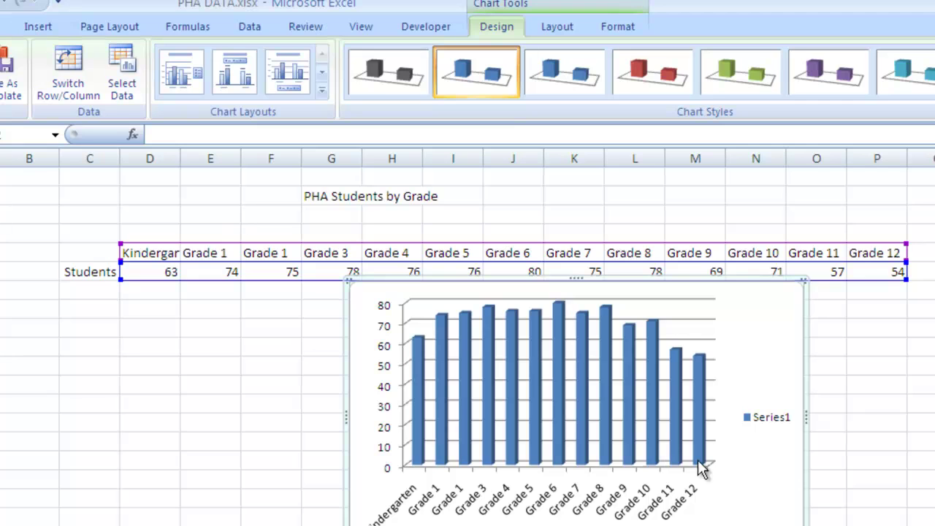
pyautogui.moveTo(758, 474); pyautogui.dragTo(737, 504)
pyautogui.click(746, 448)
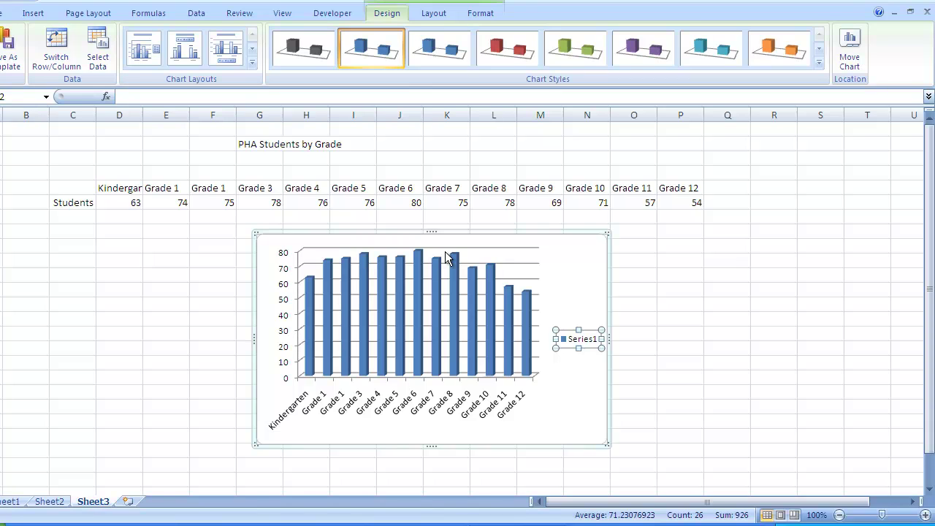
pyautogui.click(727, 261)
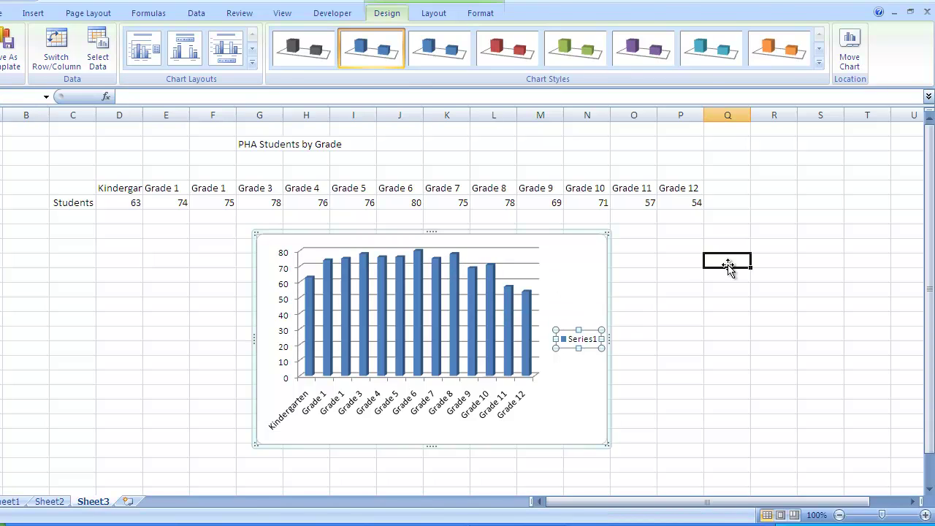
# Review the grade labels one by one from Kindergarten in D5 to Grade 12 in P5.
pyautogui.click(131, 189)
pyautogui.press('Right')
pyautogui.press('Right')
pyautogui.press('Right')
pyautogui.press('Right')
pyautogui.press('Right')
pyautogui.press('Right')
pyautogui.press('Right')
pyautogui.press('Right')
pyautogui.press('Right')
pyautogui.press('Right')
pyautogui.press('Right')
pyautogui.press('Right')
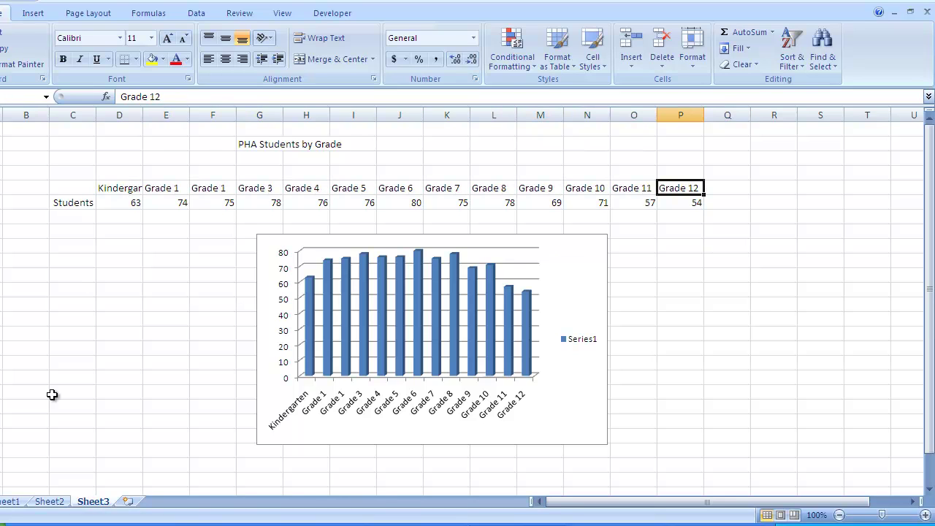
# Compare the vertical race labels and counts on Sheet1 with the horizontal grade labels on Sheet3.
pyautogui.click(10, 501)
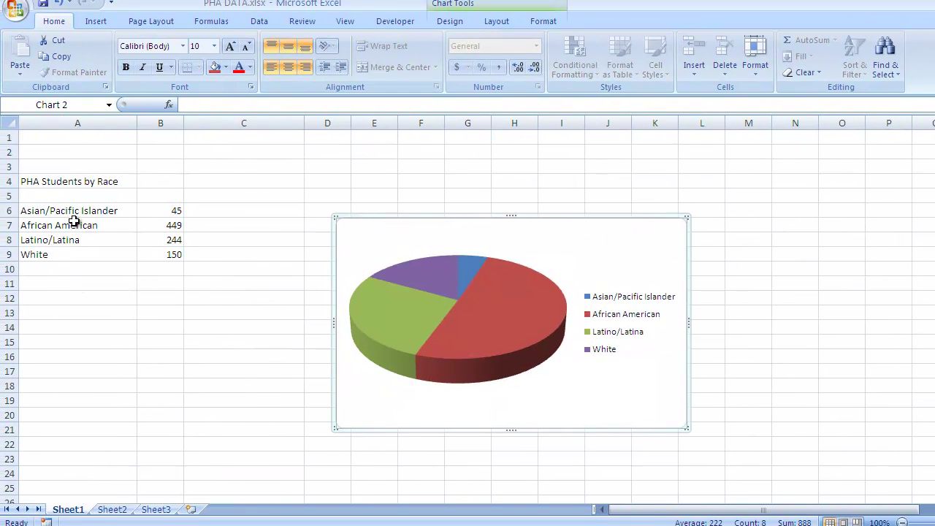
pyautogui.moveTo(74, 214); pyautogui.dragTo(70, 255)
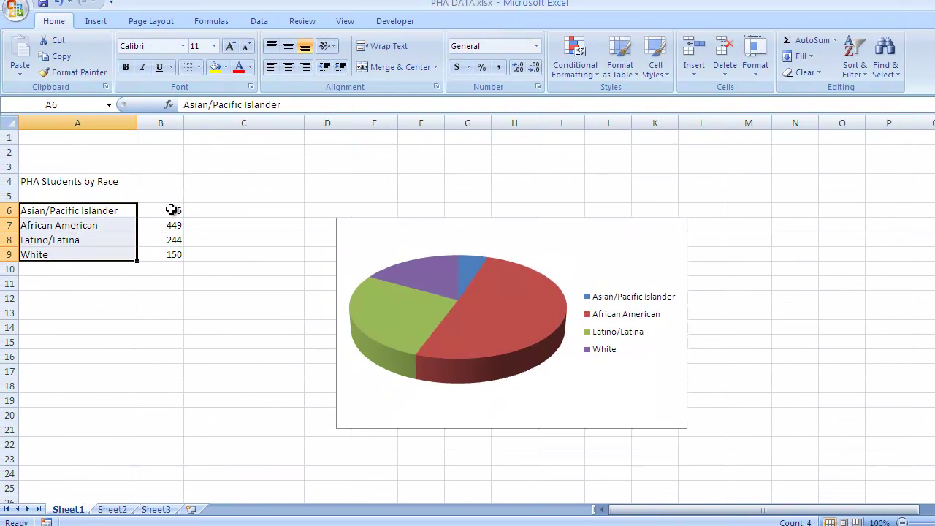
pyautogui.moveTo(171, 210); pyautogui.dragTo(165, 255)
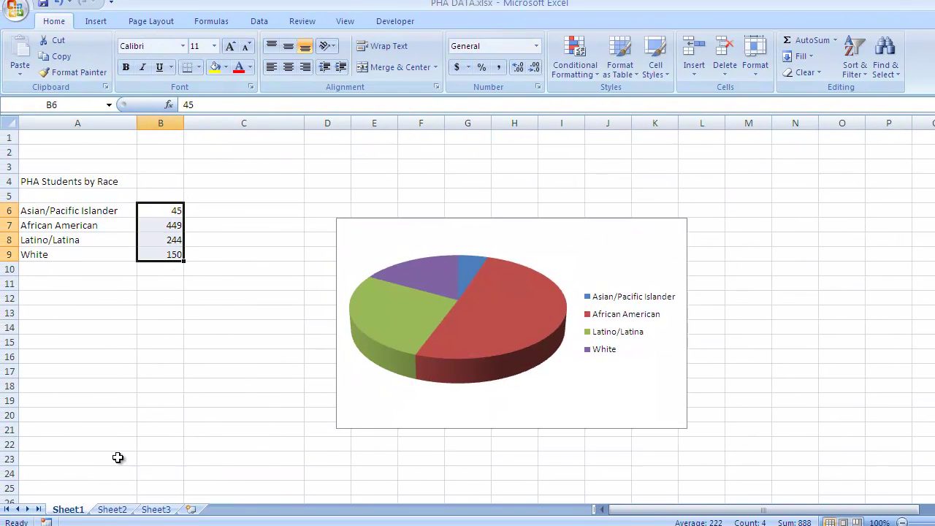
pyautogui.click(154, 509)
pyautogui.moveTo(193, 196); pyautogui.dragTo(731, 195)
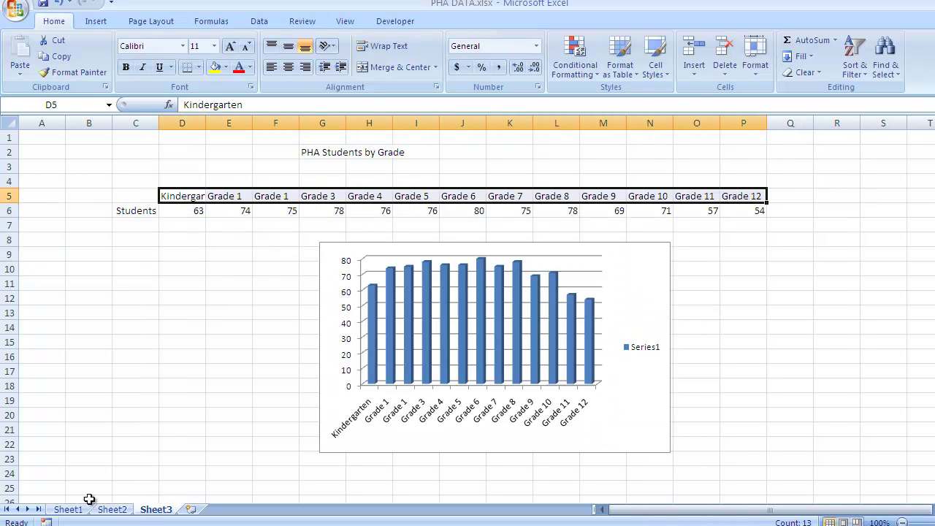
pyautogui.click(69, 509)
pyautogui.moveTo(97, 205); pyautogui.dragTo(95, 258)
# Return to Sheet3 and delete the 3-D column chart of students by grade.
pyautogui.click(156, 510)
pyautogui.click(330, 409)
pyautogui.press('Delete')
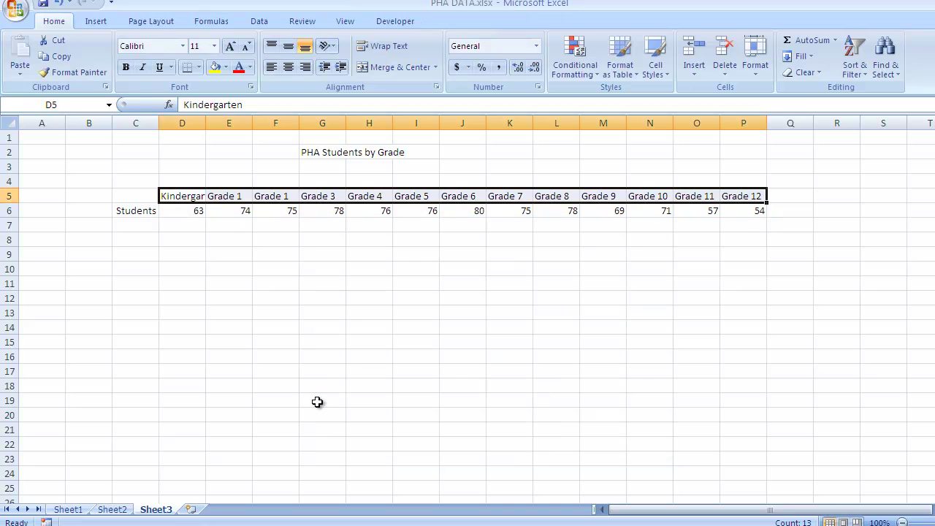
# Move the grade labels to D7:P7 and try a 2-D clustered column chart of D6:P7.
pyautogui.moveTo(250, 207); pyautogui.dragTo(738, 227)
pyautogui.click(97, 24)
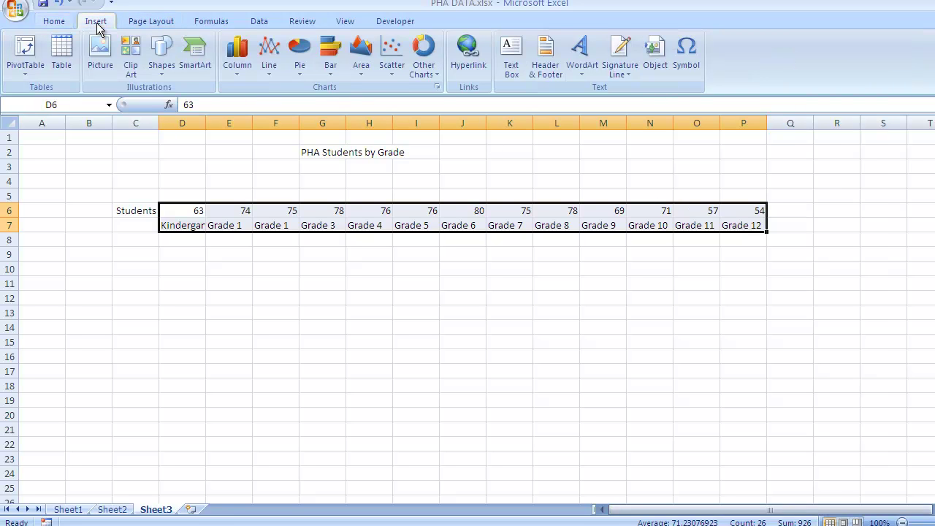
pyautogui.click(246, 62)
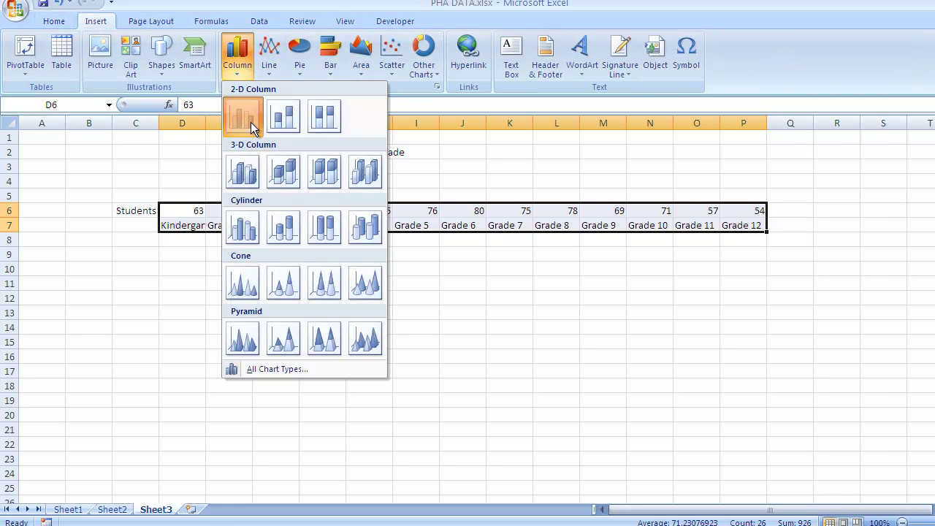
pyautogui.click(250, 122)
pyautogui.moveTo(651, 263); pyautogui.dragTo(633, 308)
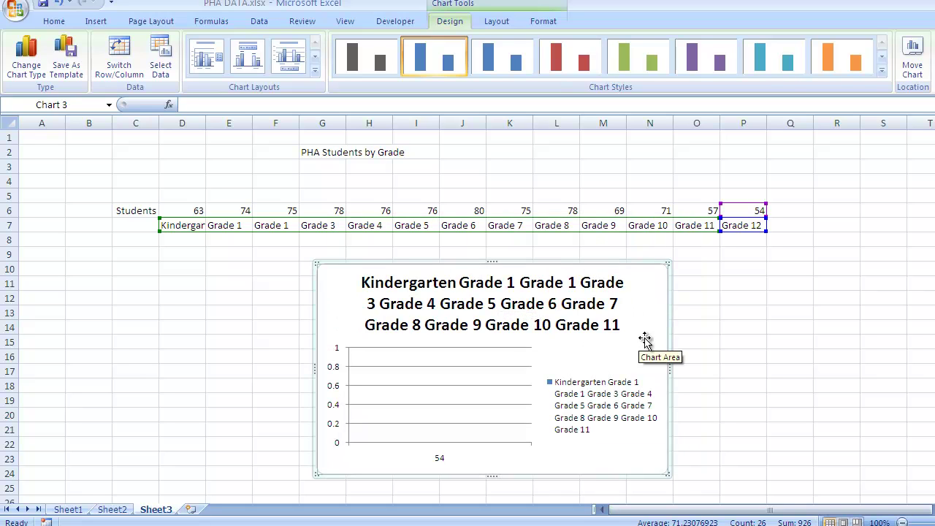
# Delete the 2-D column chart and move the grade labels back to D5:P5.
pyautogui.press('Delete')
pyautogui.moveTo(194, 227); pyautogui.dragTo(738, 206)
# Insert a 2-D clustered column chart from the grade labels and counts in D5:P6 and position it below the data.
pyautogui.moveTo(194, 196); pyautogui.dragTo(733, 208)
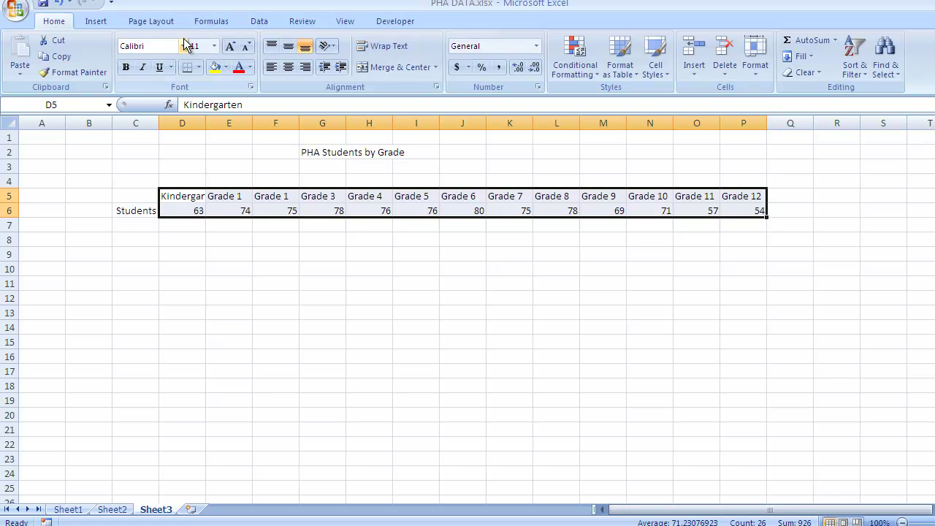
pyautogui.click(96, 21)
pyautogui.click(251, 50)
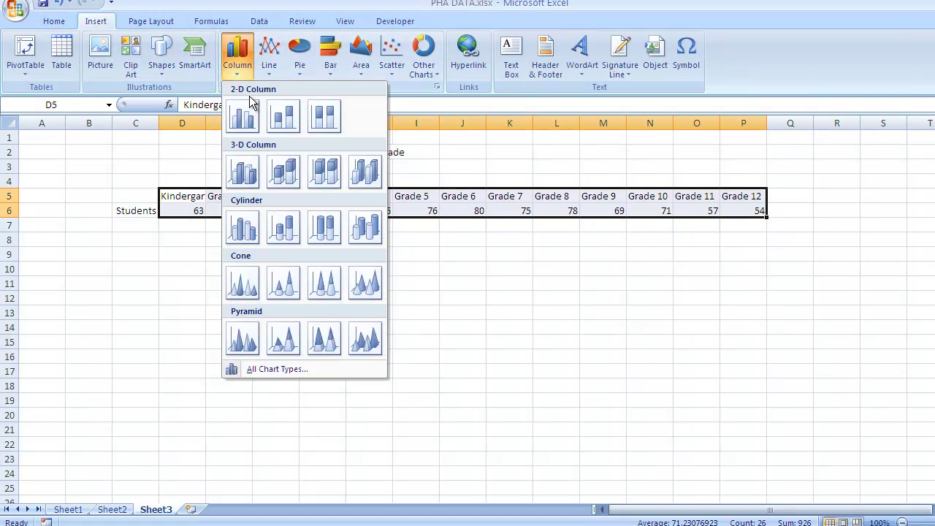
pyautogui.click(241, 119)
pyautogui.moveTo(644, 244); pyautogui.dragTo(642, 268)
# Open Sheet1 and select the 3-D pie chart of students by race.
pyautogui.click(73, 510)
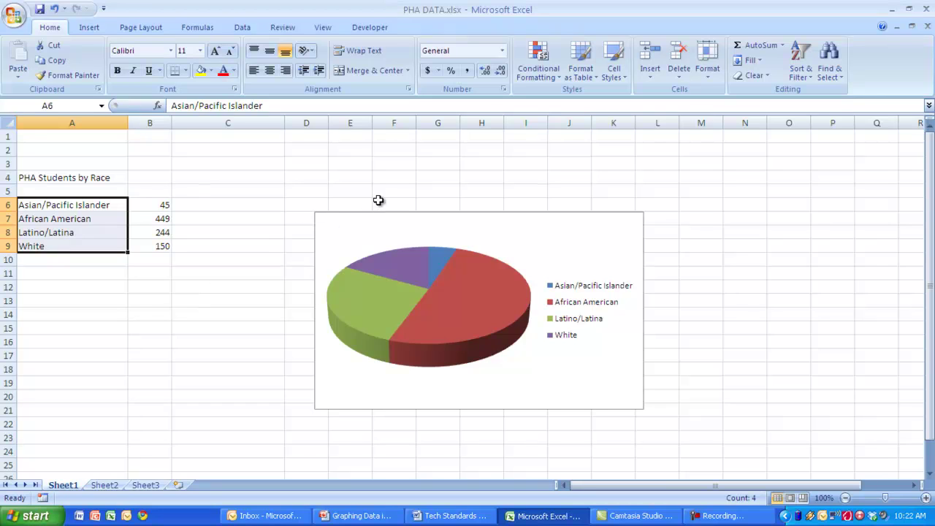
pyautogui.click(372, 227)
pyautogui.click(529, 287)
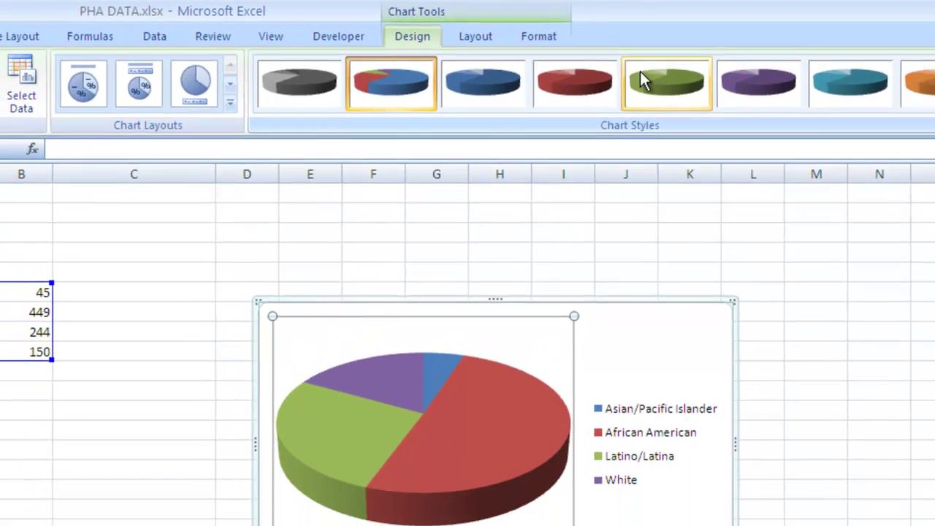
# Try the green and teal chart styles on the race pie chart and restore the multicolour style.
pyautogui.click(642, 81)
pyautogui.click(866, 93)
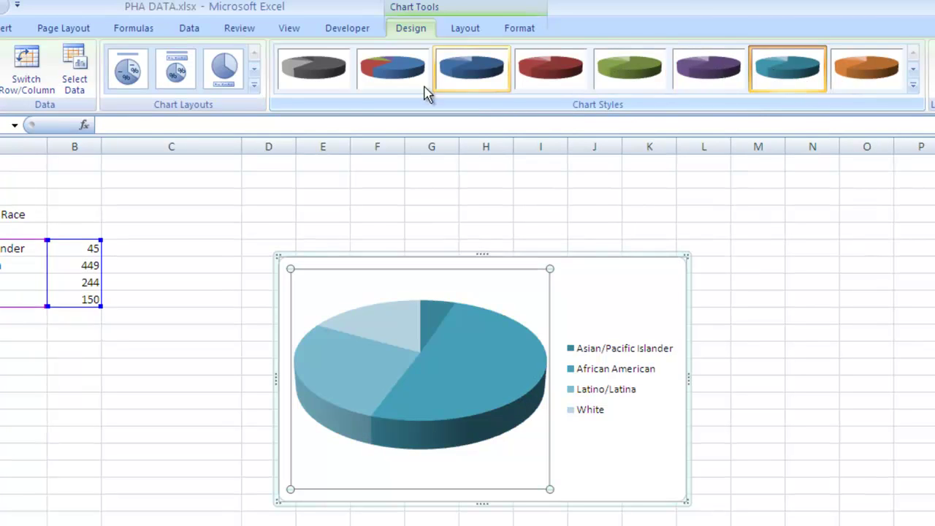
pyautogui.click(414, 66)
# Apply the orange chart style with a black background to the race pie chart.
pyautogui.click(914, 69)
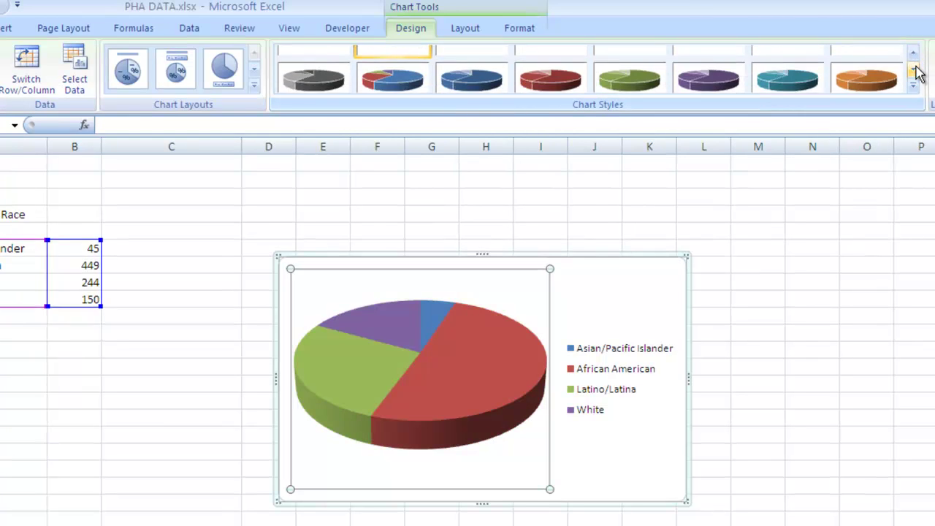
pyautogui.click(913, 75)
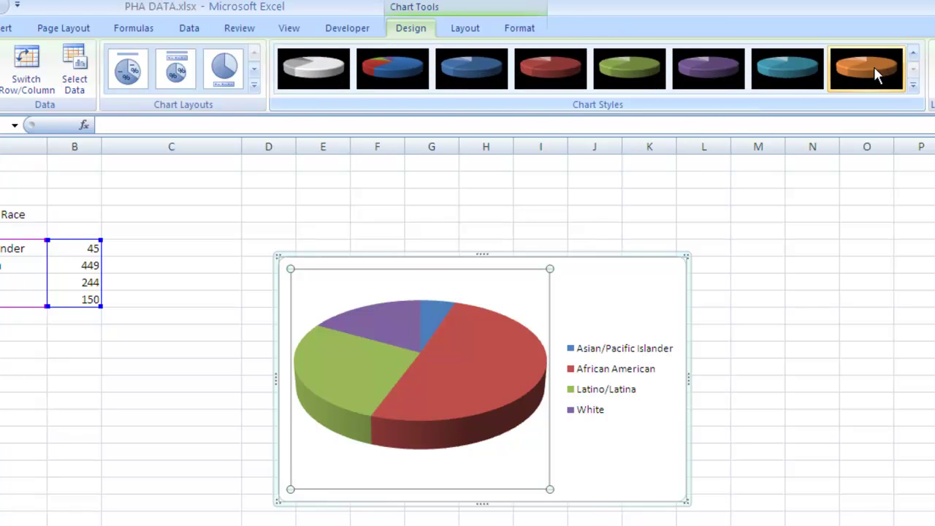
pyautogui.click(876, 73)
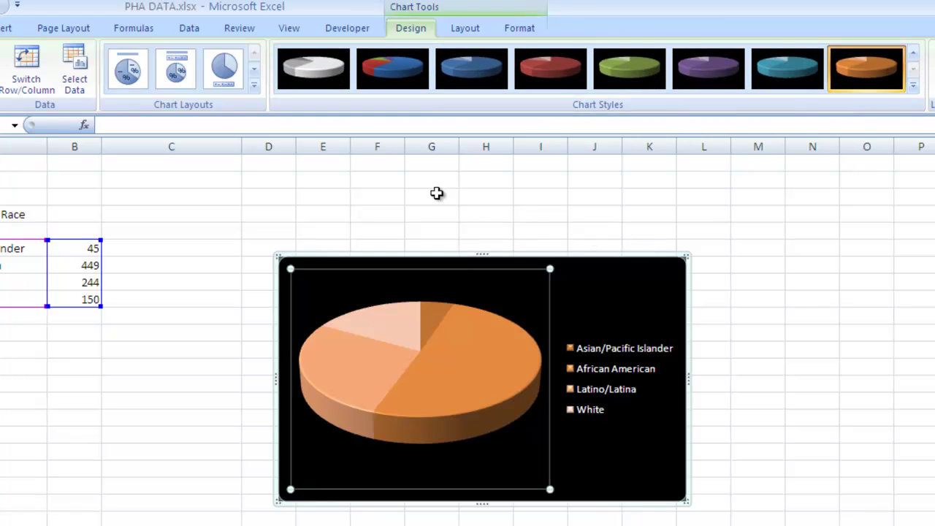
# Apply the chart layout with a title, a legend above the pie and percentage labels to the race chart.
pyautogui.click(254, 68)
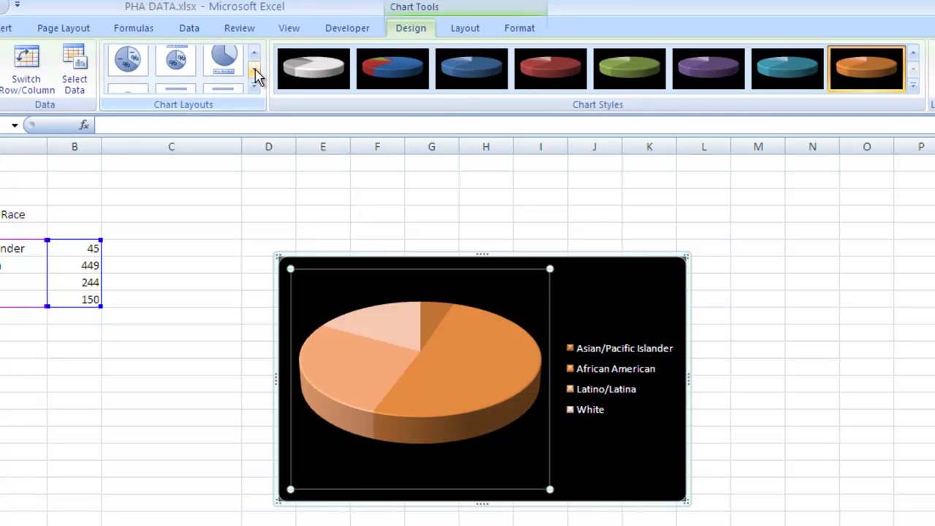
pyautogui.click(255, 68)
pyautogui.click(254, 53)
pyautogui.click(254, 53)
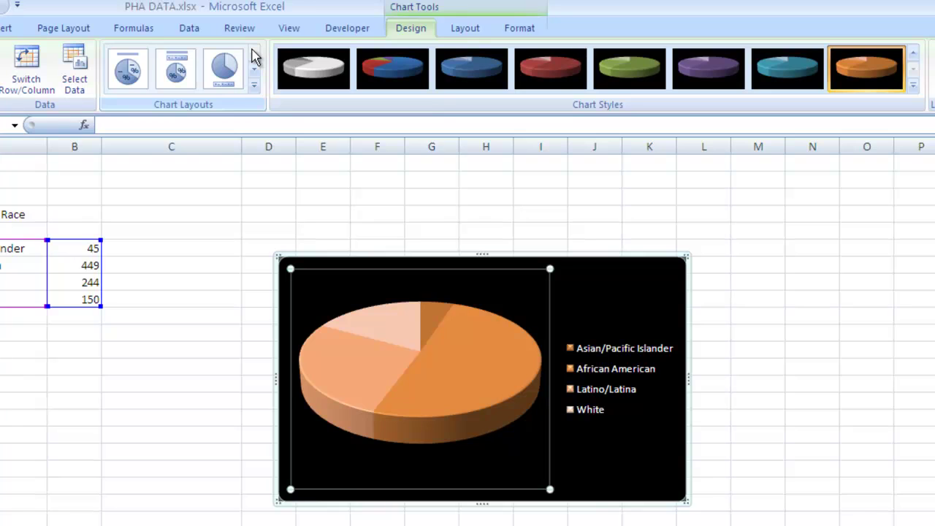
pyautogui.click(173, 80)
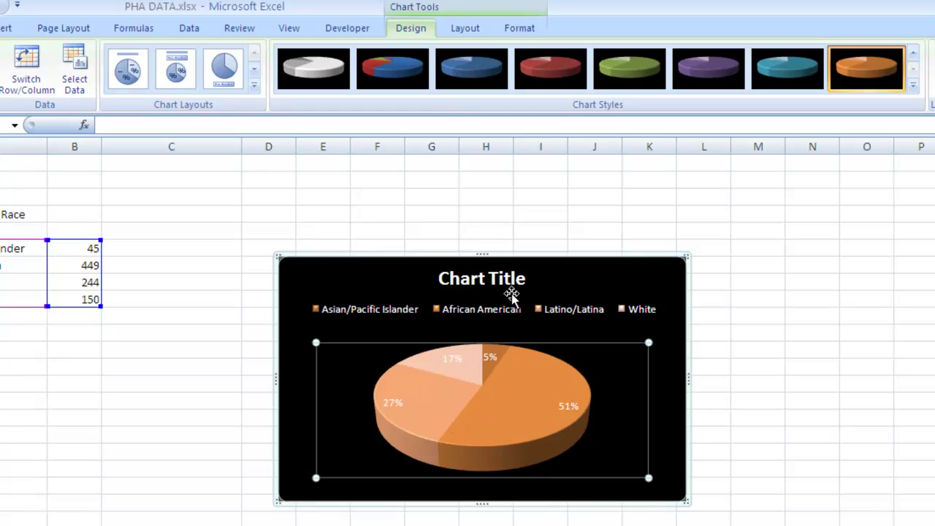
# Replace the race chart's placeholder title with "PHA Students by Race".
pyautogui.click(448, 279)
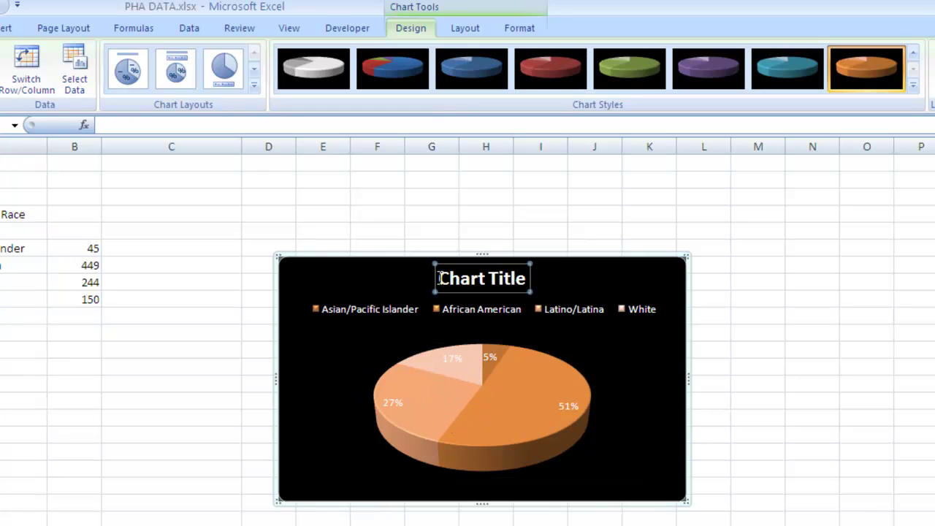
pyautogui.moveTo(440, 278); pyautogui.dragTo(514, 268)
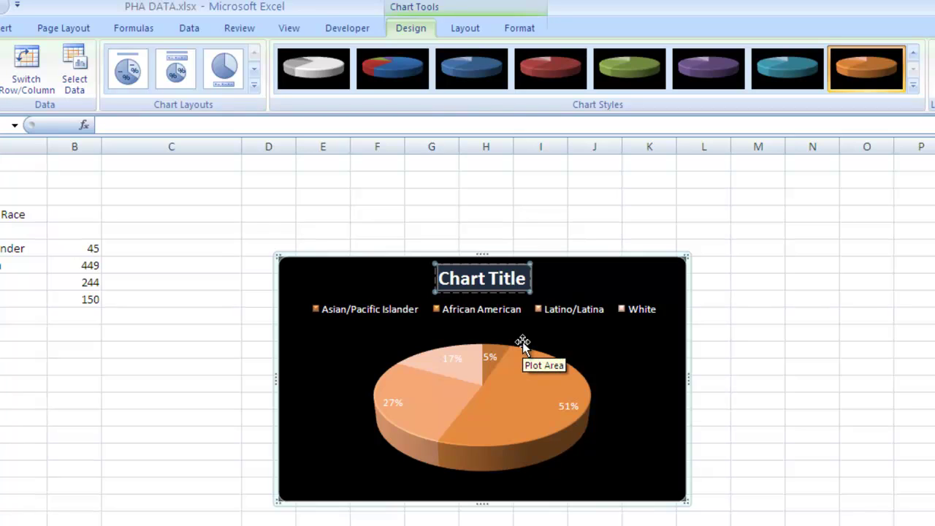
pyautogui.write('Pha')
pyautogui.press('BackSpace')
pyautogui.press('BackSpace')
pyautogui.write('HA St')
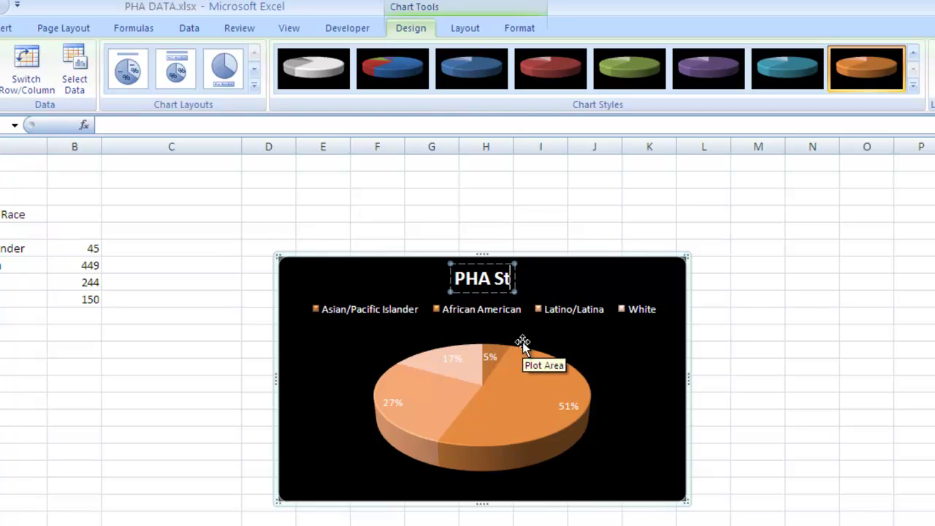
pyautogui.write('udents by Race')
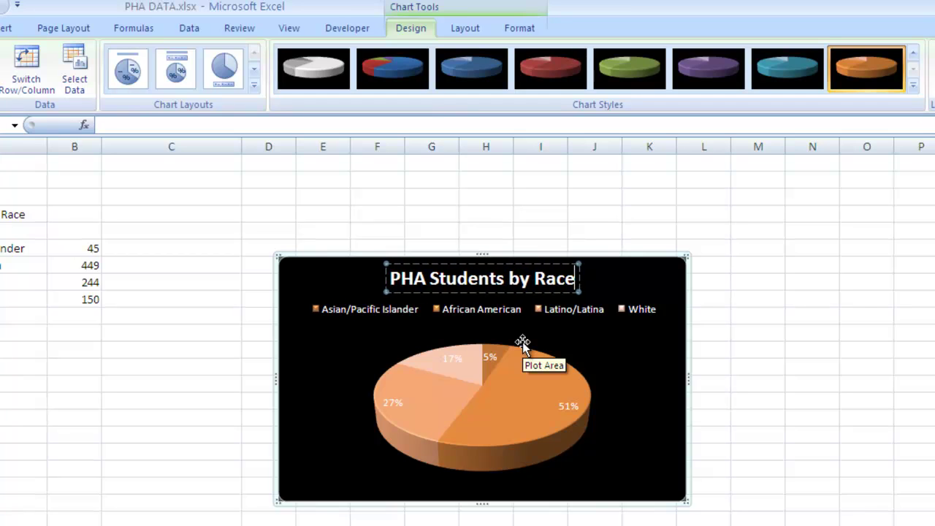
# Apply the multicolour chart style with a black background to the race pie chart.
pyautogui.click(394, 67)
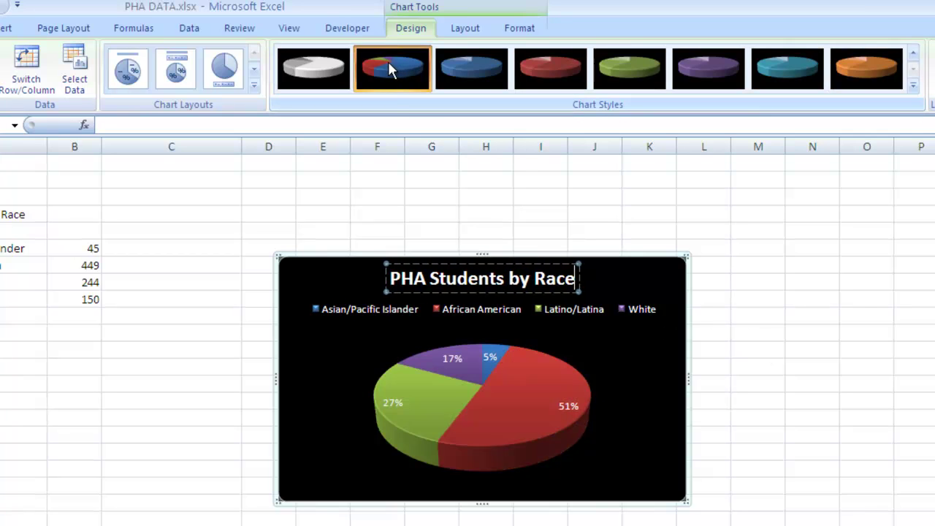
pyautogui.click(642, 352)
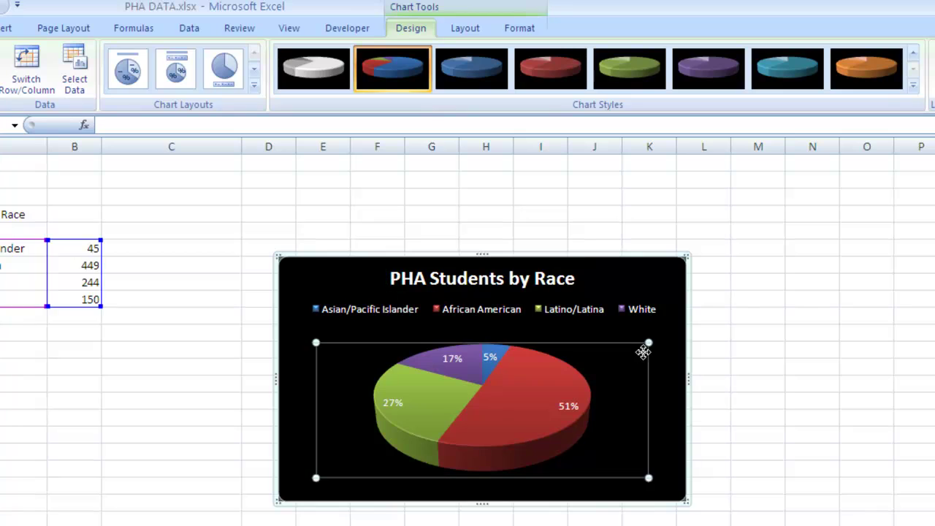
pyautogui.click(723, 356)
pyautogui.click(679, 360)
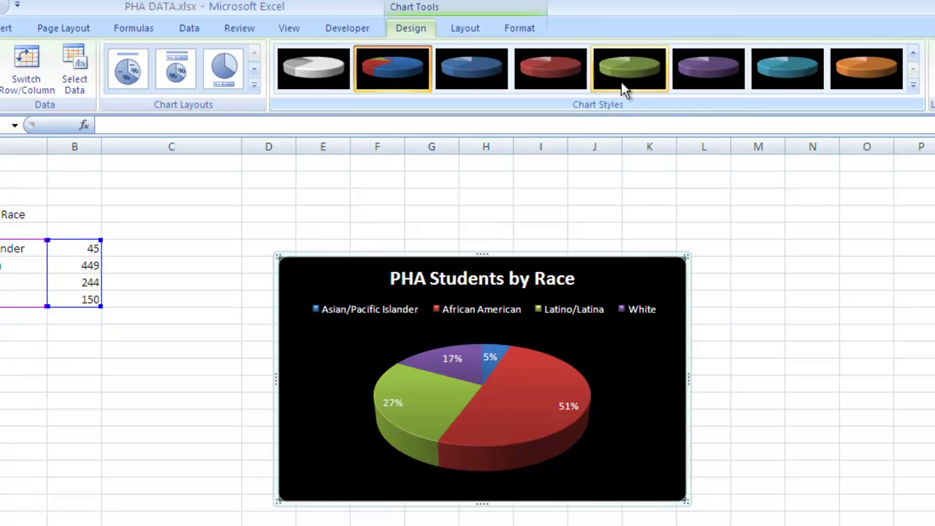
# Try the layout with percentages and a side legend on the race chart, and apply the one with a title and race-name labels instead.
pyautogui.click(253, 70)
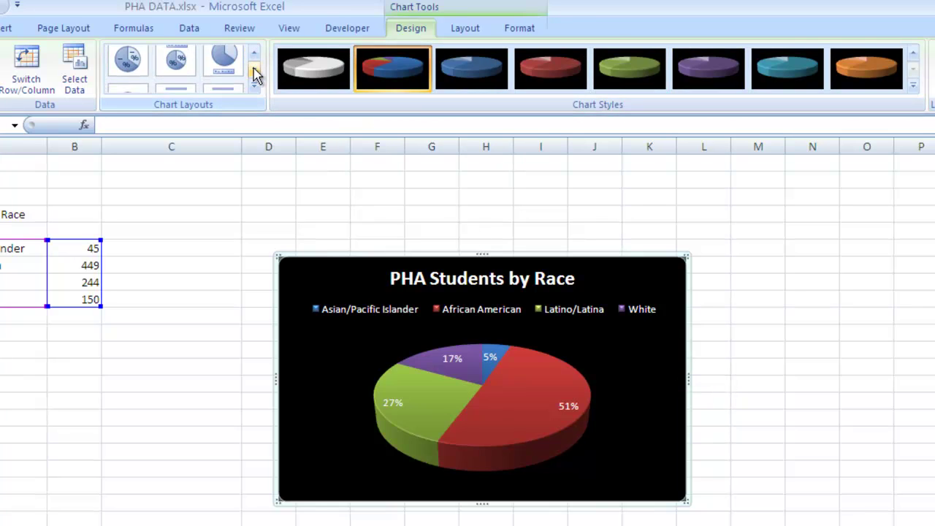
pyautogui.click(235, 78)
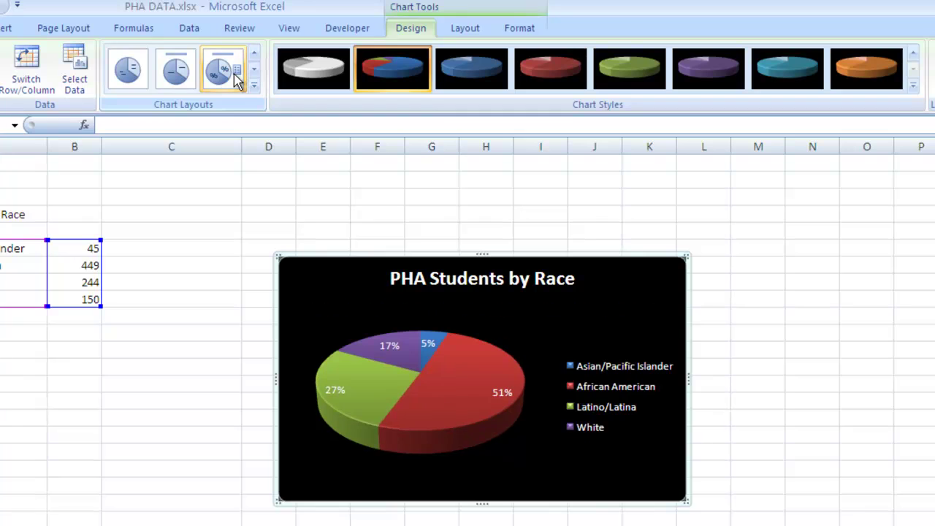
pyautogui.click(174, 73)
pyautogui.click(436, 282)
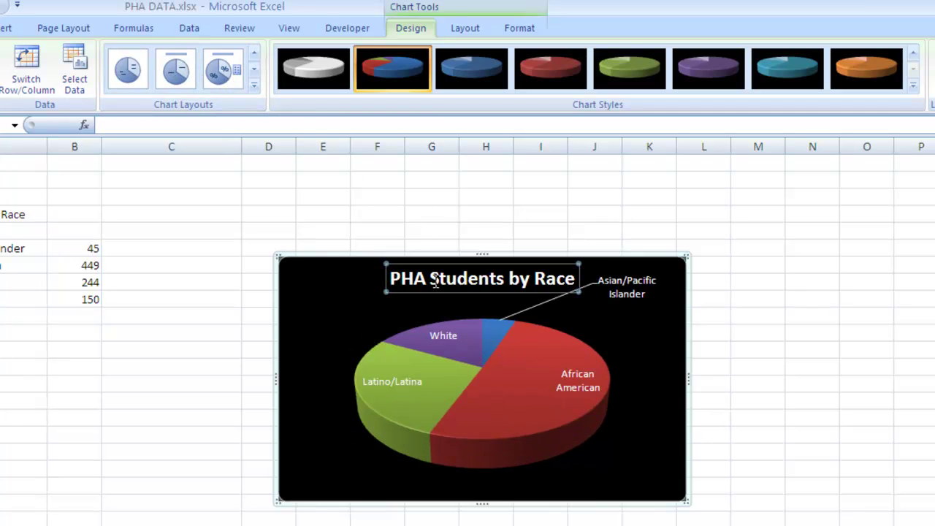
pyautogui.moveTo(393, 279)
pyautogui.mouseDown()
pyautogui.moveTo(577, 278)
pyautogui.moveTo(395, 287)
pyautogui.mouseUp()
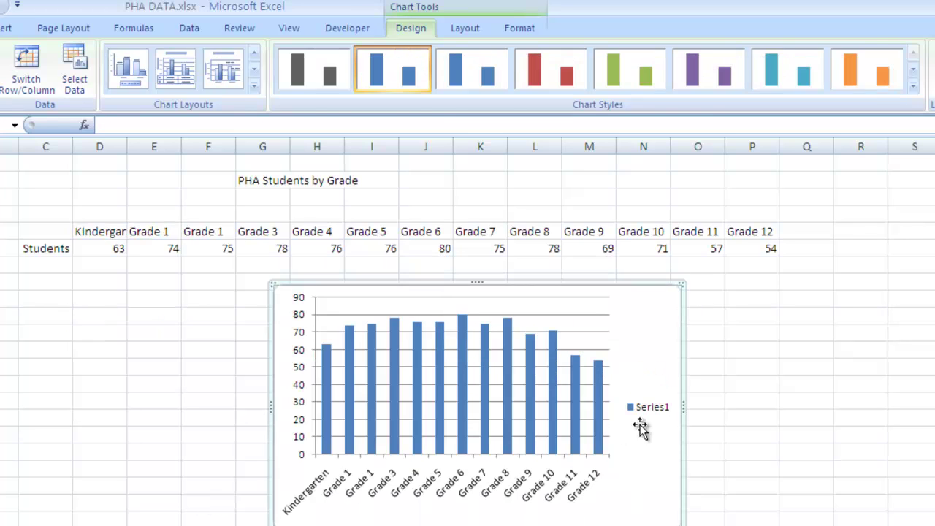
# Delete the Series1 legend from the grade column chart.
pyautogui.click(720, 439)
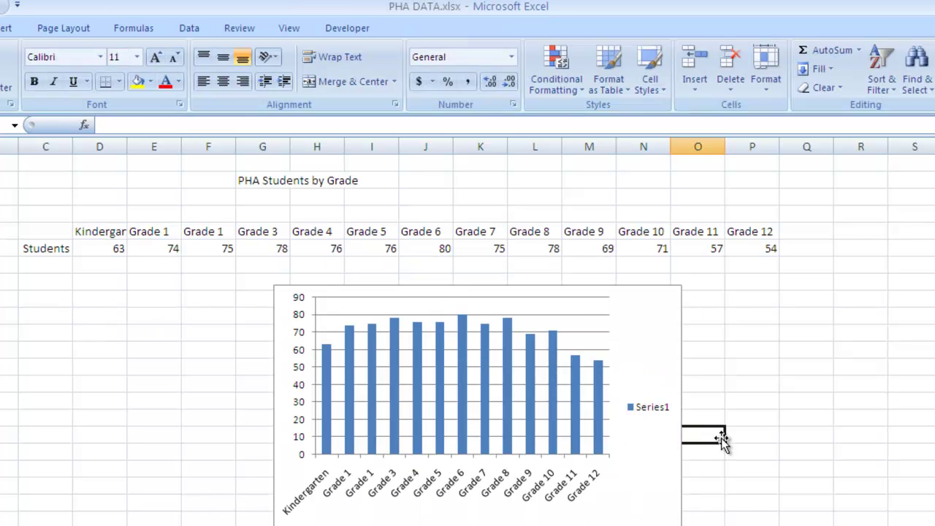
pyautogui.click(630, 402)
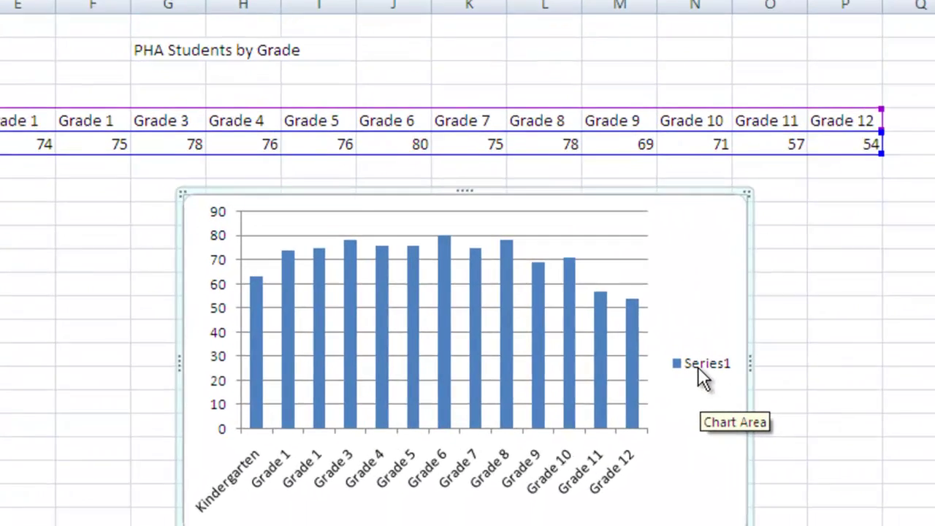
pyautogui.click(648, 409)
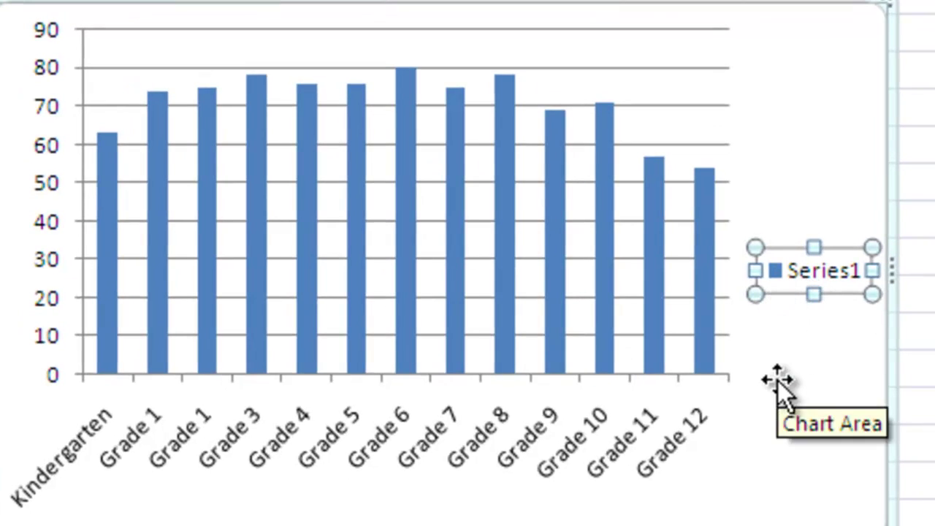
pyautogui.press('Delete')
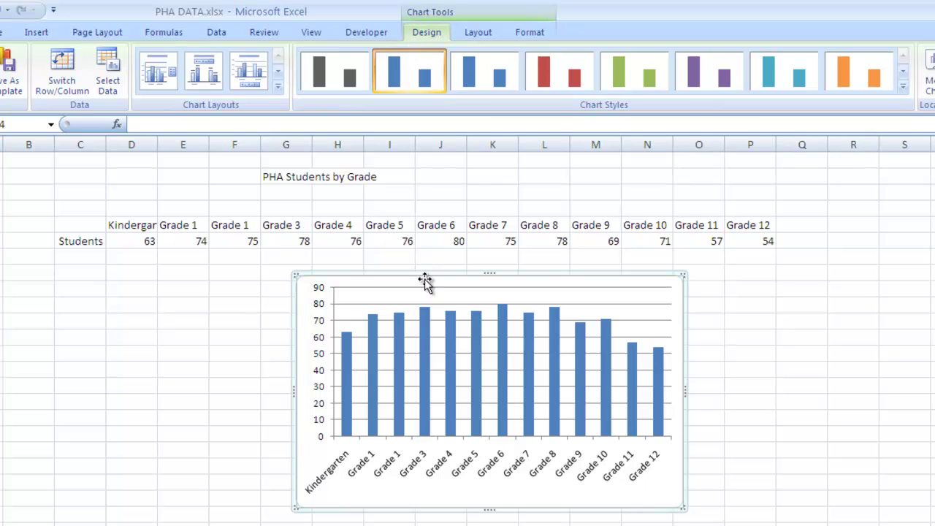
# Apply the orange chart style to the grade column chart.
pyautogui.click(903, 71)
pyautogui.click(903, 56)
pyautogui.click(875, 79)
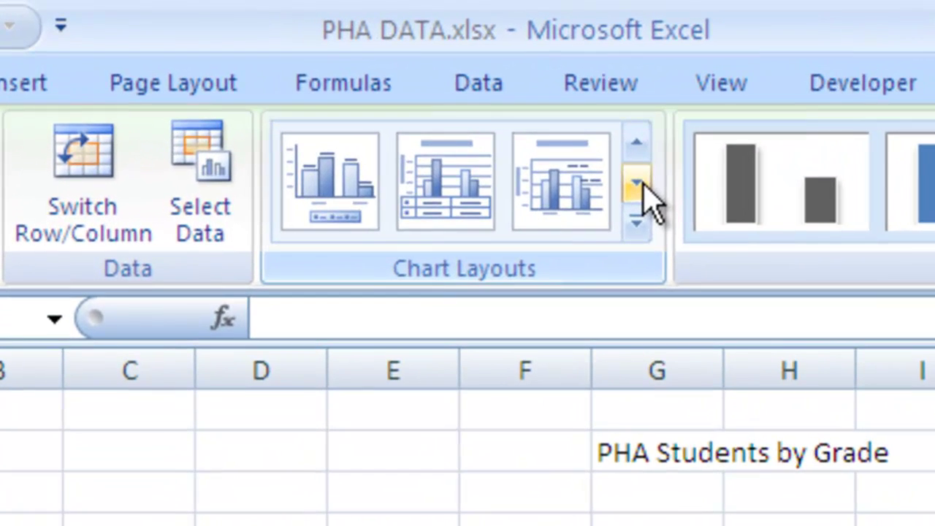
# Apply the layout with a chart title, axis titles and a legend to the grade chart, and delete its legend.
pyautogui.click(502, 143)
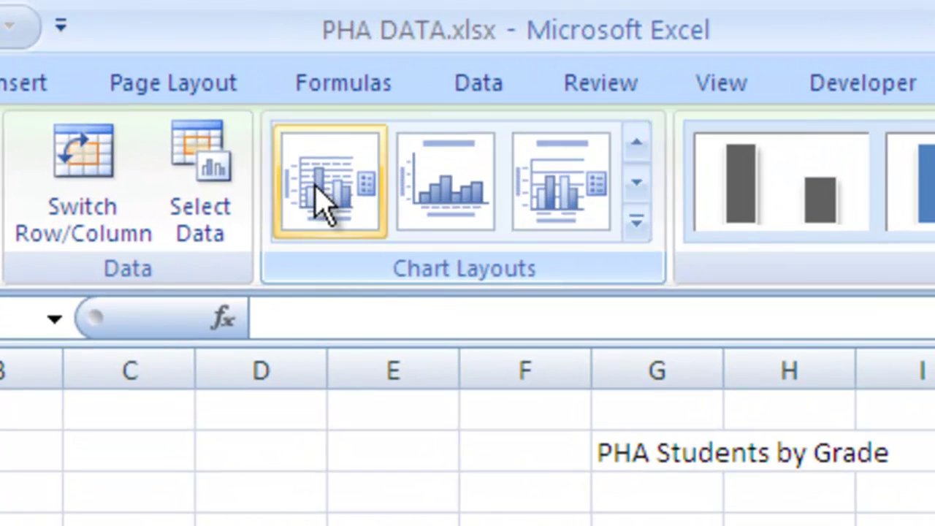
pyautogui.click(553, 228)
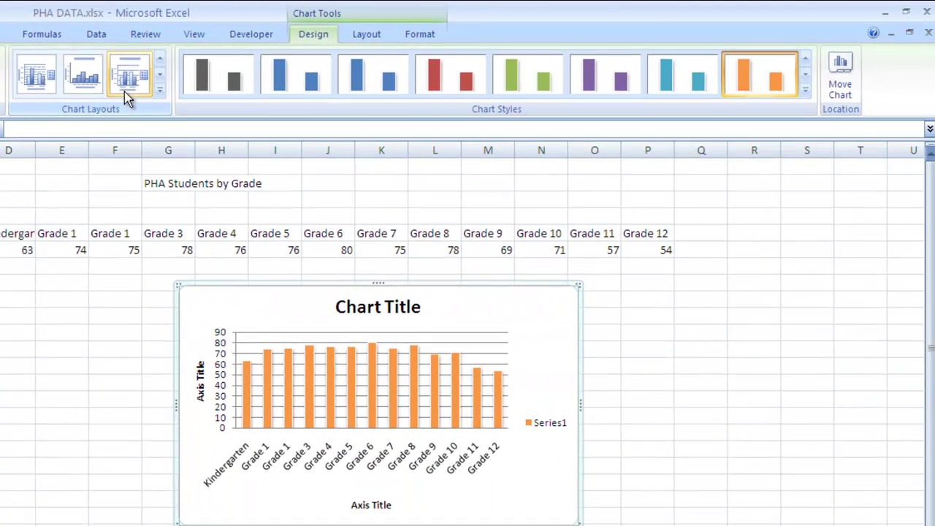
pyautogui.click(540, 428)
pyautogui.press('Delete')
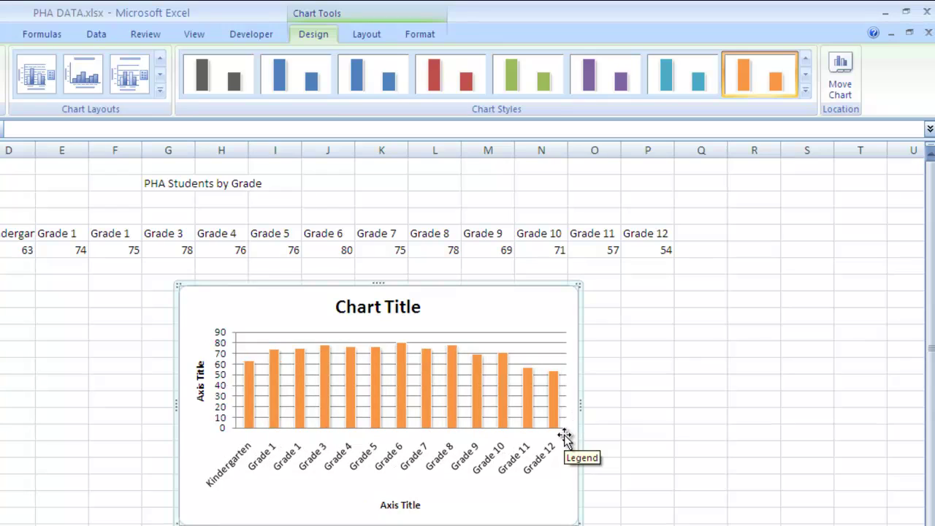
# Replace the grade chart's placeholder title with "PHA Students By Grade".
pyautogui.click(401, 308)
pyautogui.moveTo(338, 307); pyautogui.dragTo(436, 311)
pyautogui.write('PHA Students By G')
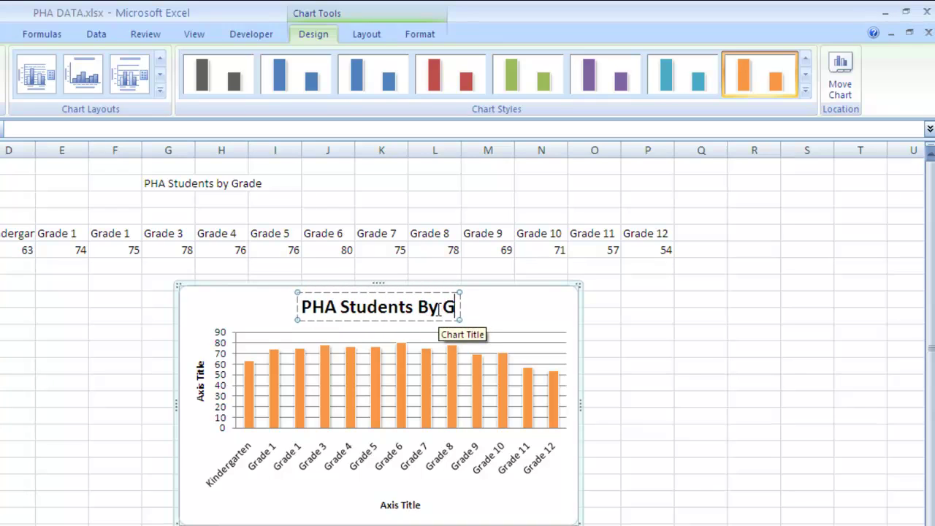
pyautogui.write('rade')
# Set the grade chart's vertical axis title to "Number of Students".
pyautogui.click(199, 379)
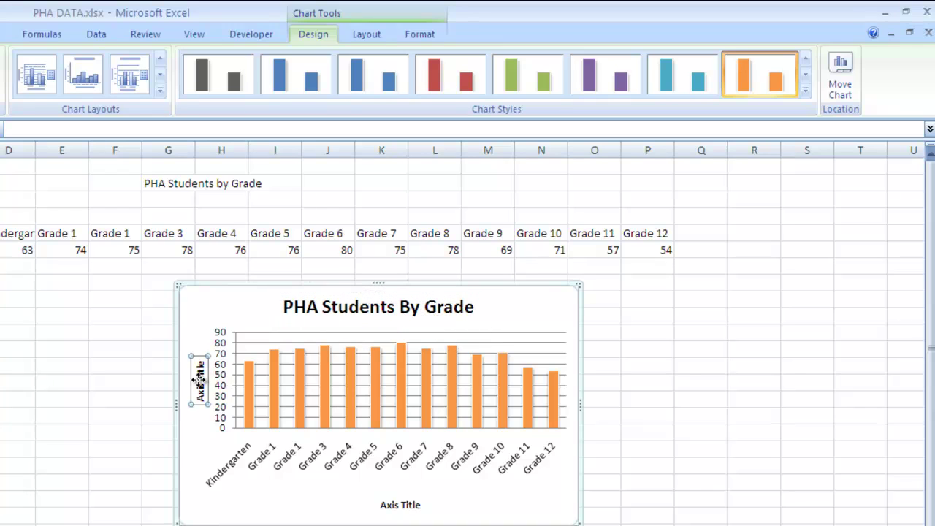
pyautogui.moveTo(200, 403); pyautogui.dragTo(203, 356)
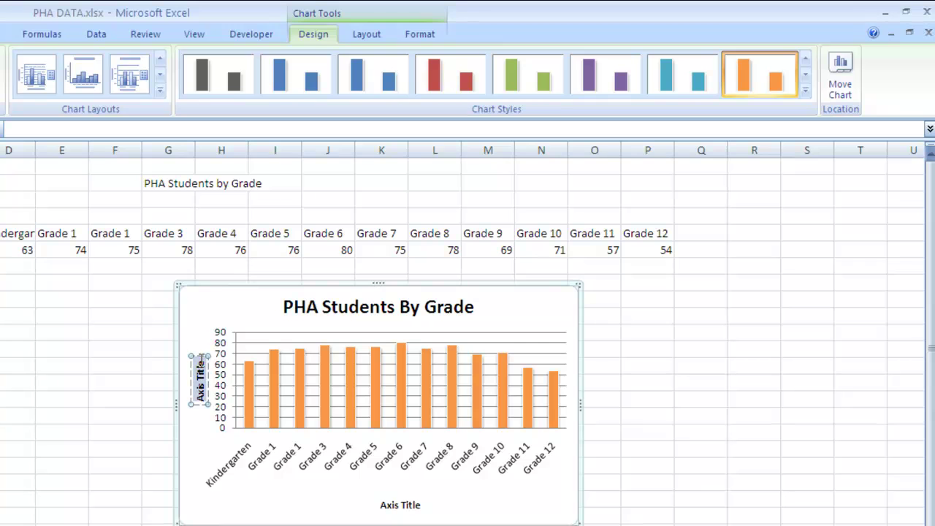
pyautogui.press('Delete')
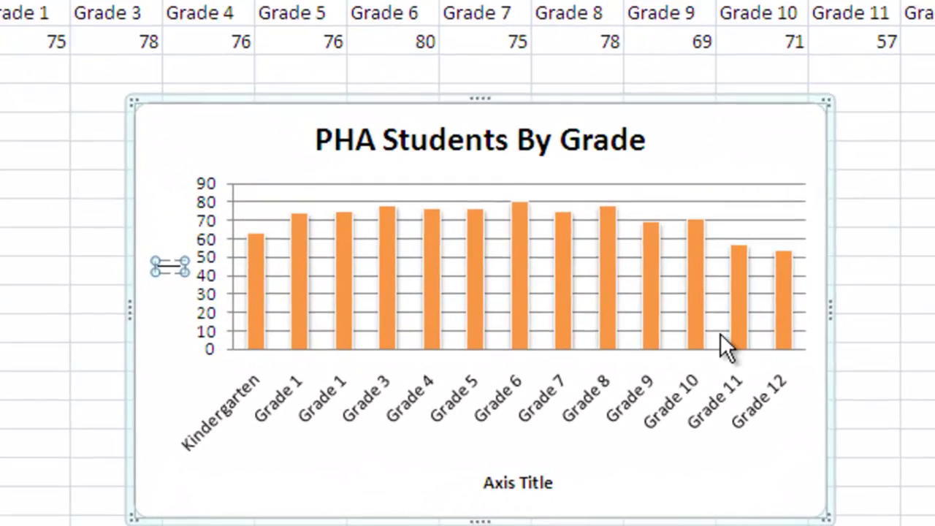
pyautogui.write('Number of Students')
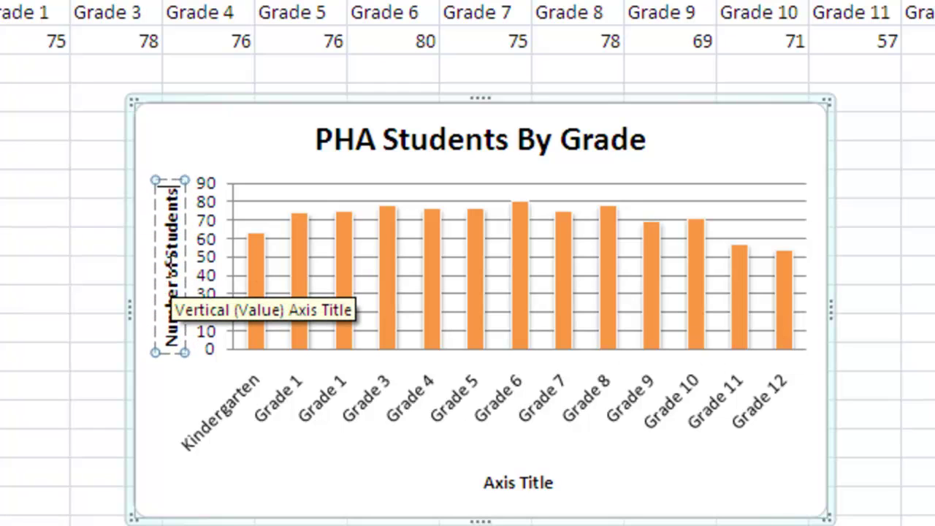
# Set the grade chart's horizontal axis title to "Grade".
pyautogui.click(549, 484)
pyautogui.doubleClick(539, 491)
pyautogui.press('Home')
pyautogui.hotkey('shift', 'End')
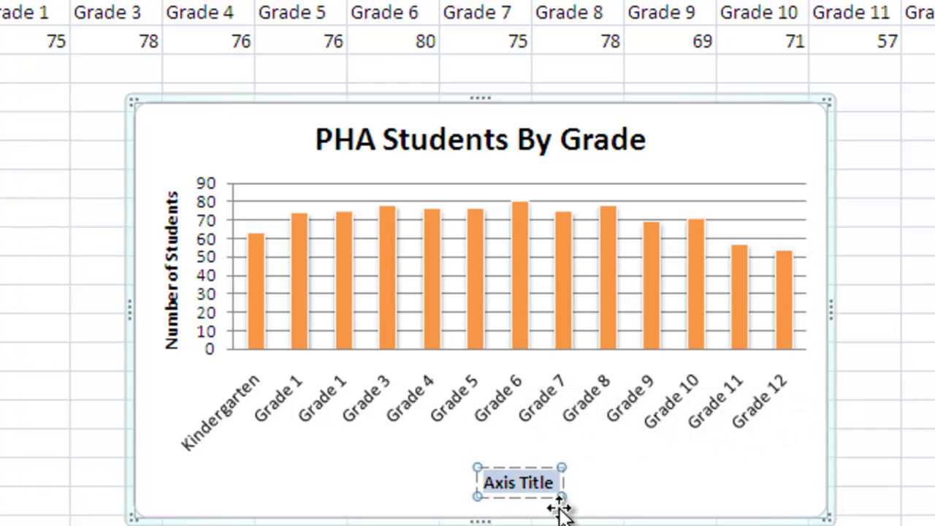
pyautogui.press('Delete')
pyautogui.write('Grade')
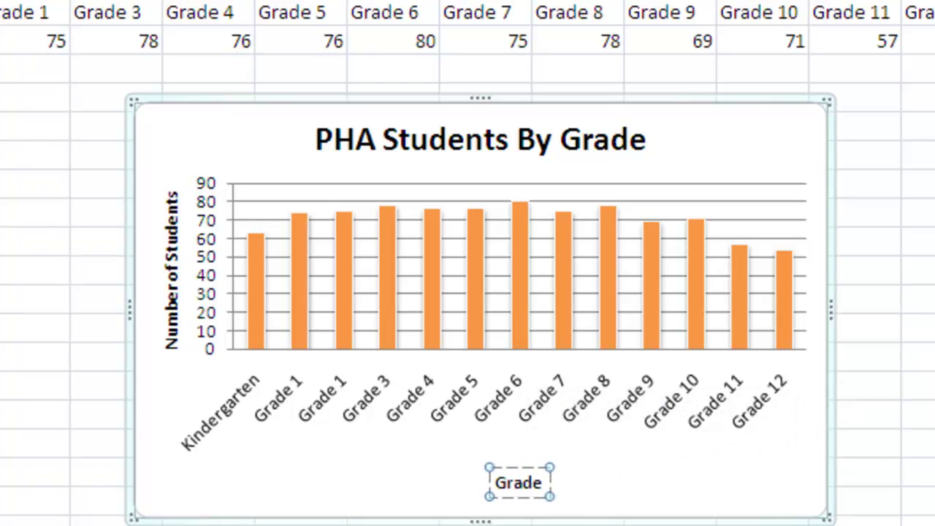
pyautogui.click(826, 186)
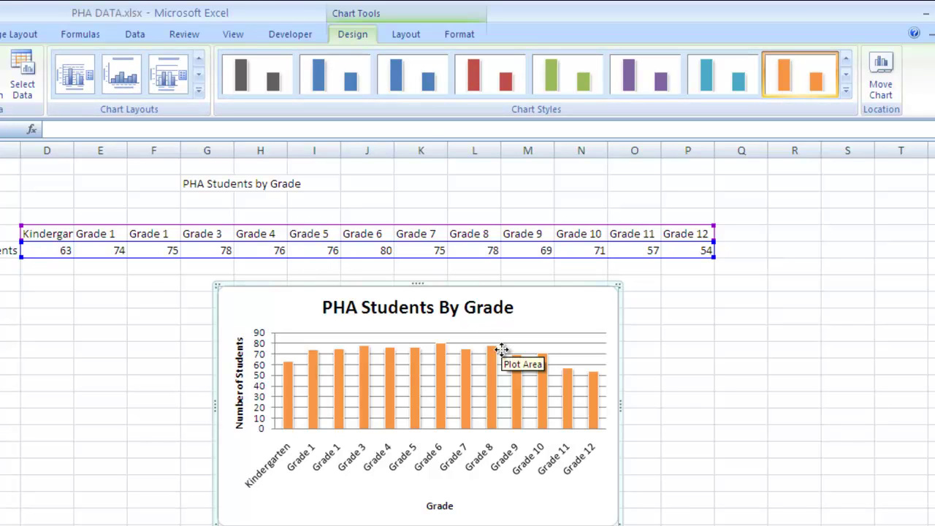
# Add major vertical gridlines to the grade chart.
pyautogui.click(404, 38)
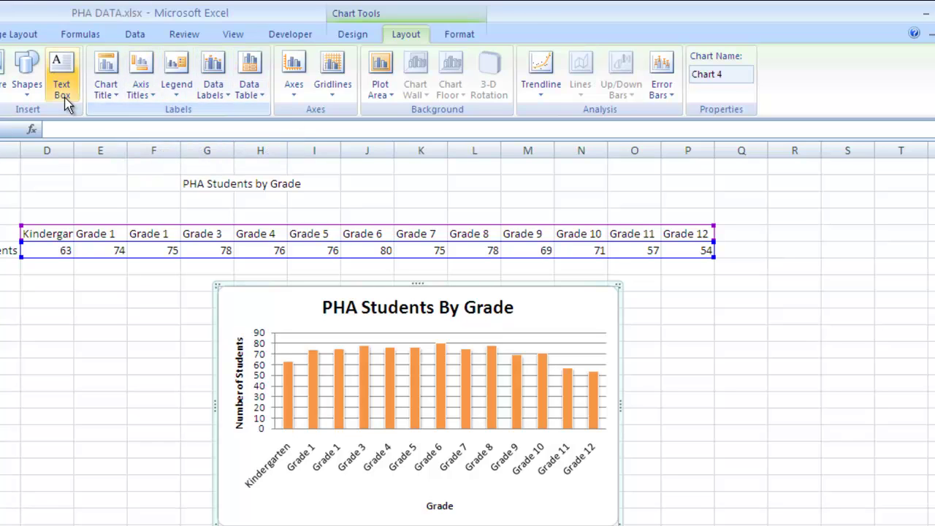
pyautogui.click(106, 90)
pyautogui.click(106, 91)
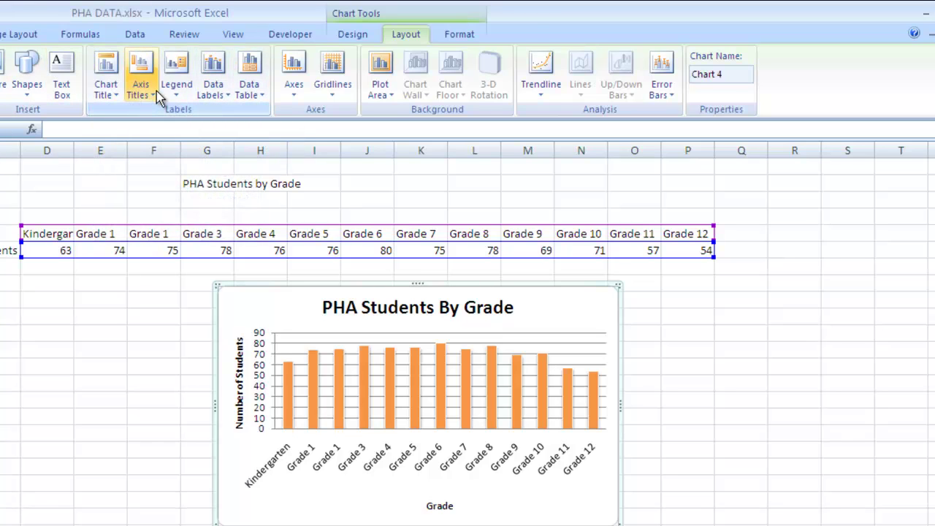
pyautogui.click(332, 86)
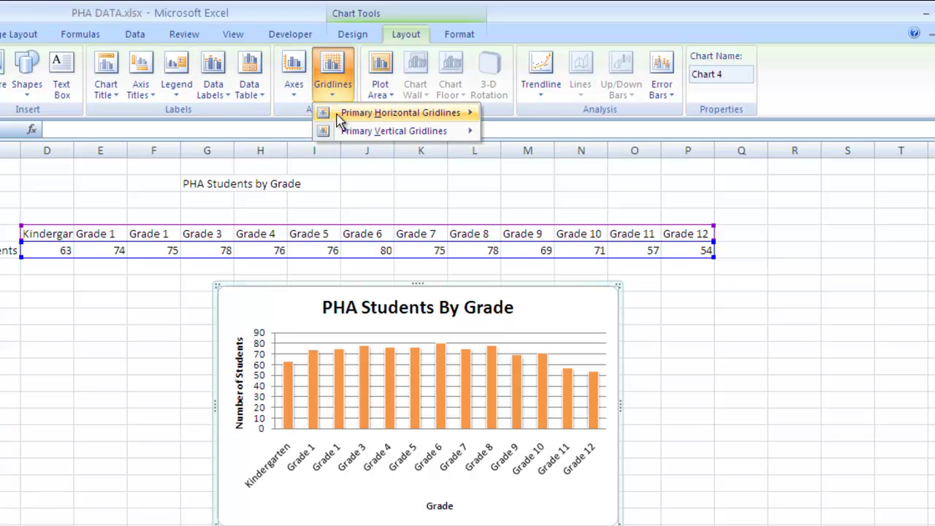
pyautogui.moveTo(346, 115)
pyautogui.moveTo(417, 130)
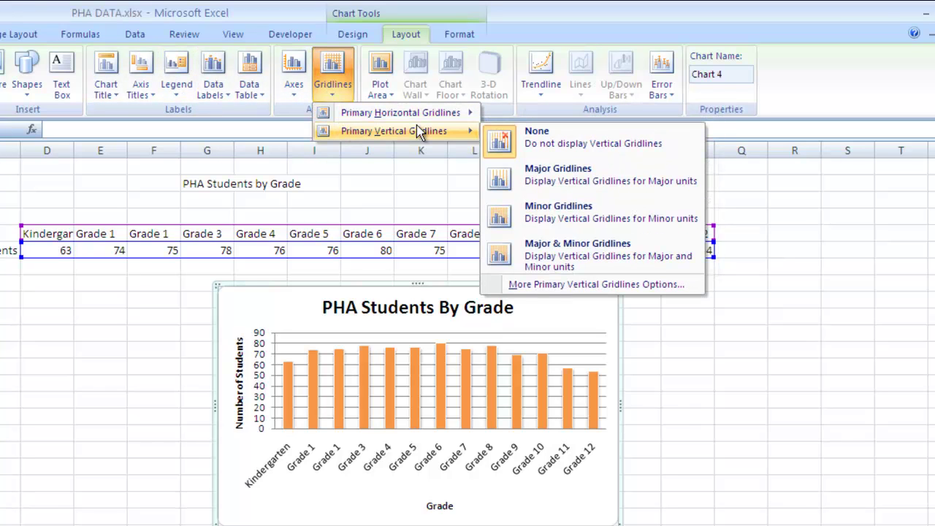
pyautogui.click(504, 179)
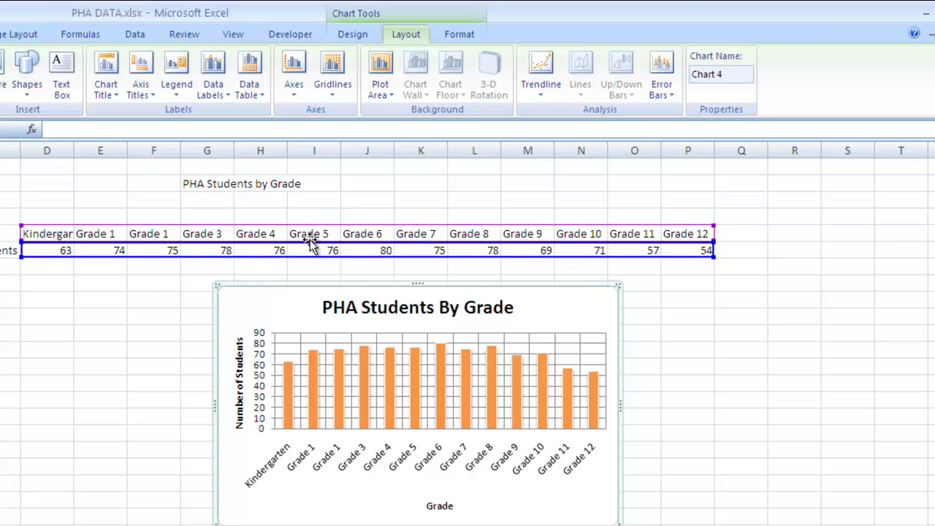
# Try a data table without legend keys below the grade chart and remove it again.
pyautogui.click(392, 86)
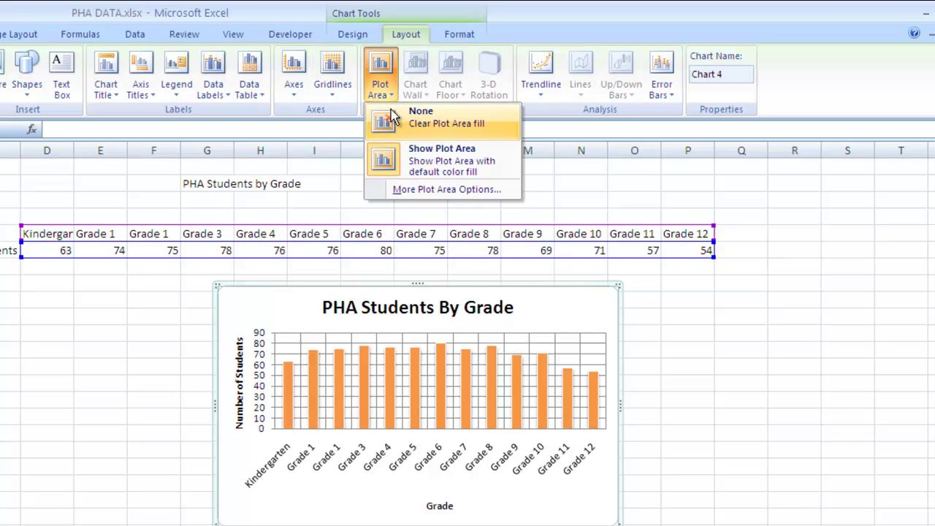
pyautogui.click(247, 86)
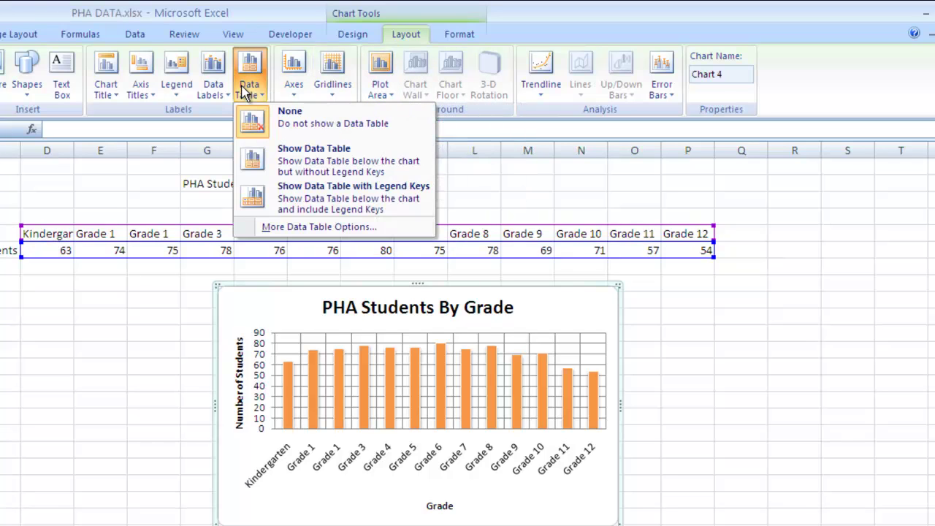
pyautogui.click(299, 165)
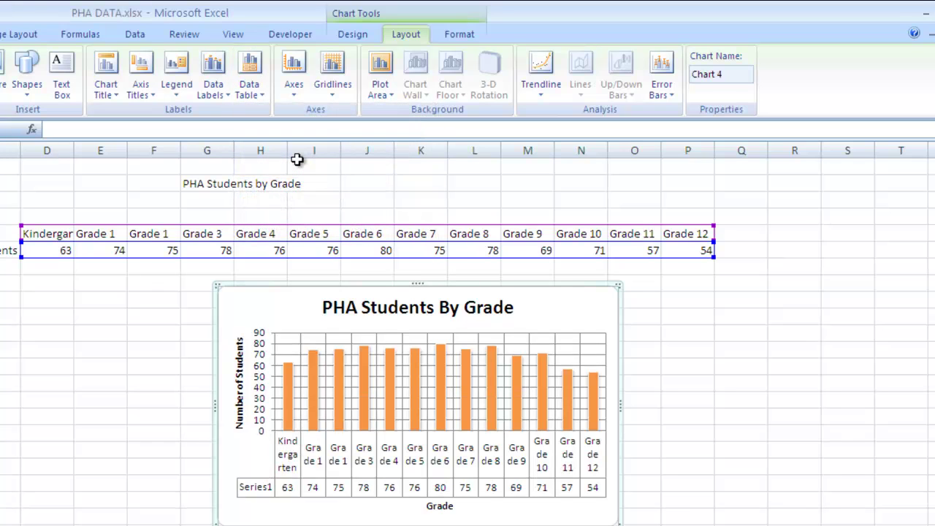
pyautogui.click(256, 69)
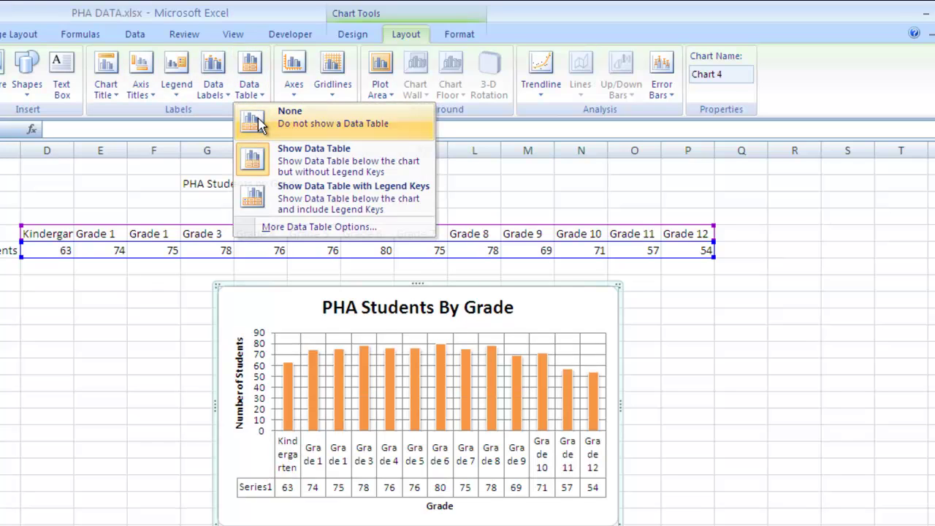
pyautogui.click(262, 125)
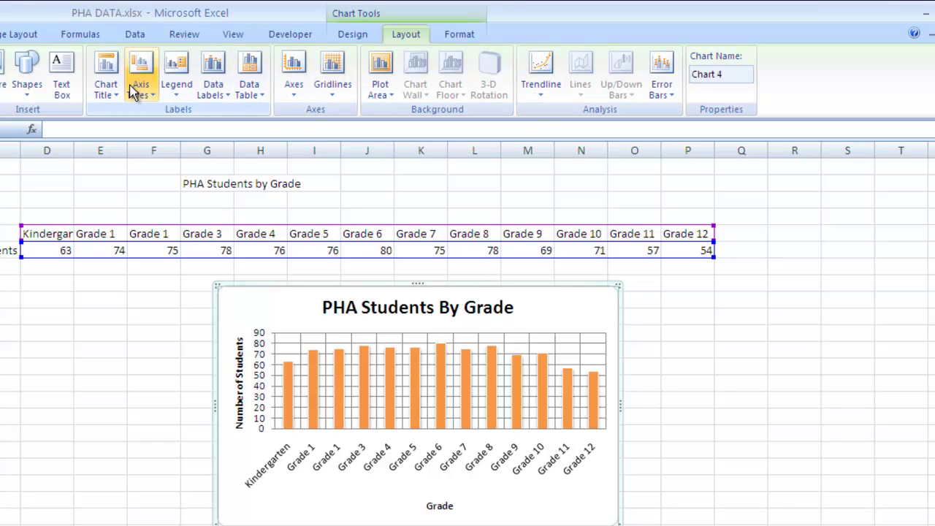
pyautogui.click(358, 32)
pyautogui.click(396, 34)
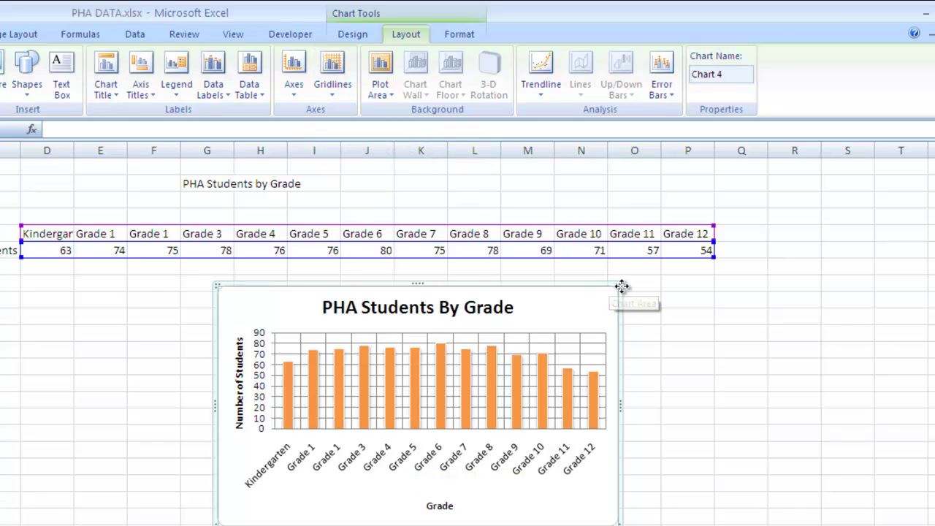
# Resize and move the grade chart so it sits below the grade data and spans about columns F to P.
pyautogui.moveTo(616, 284); pyautogui.dragTo(613, 304)
pyautogui.hotkey('ctrl', 'z')
pyautogui.hotkey('ctrl', 'z')
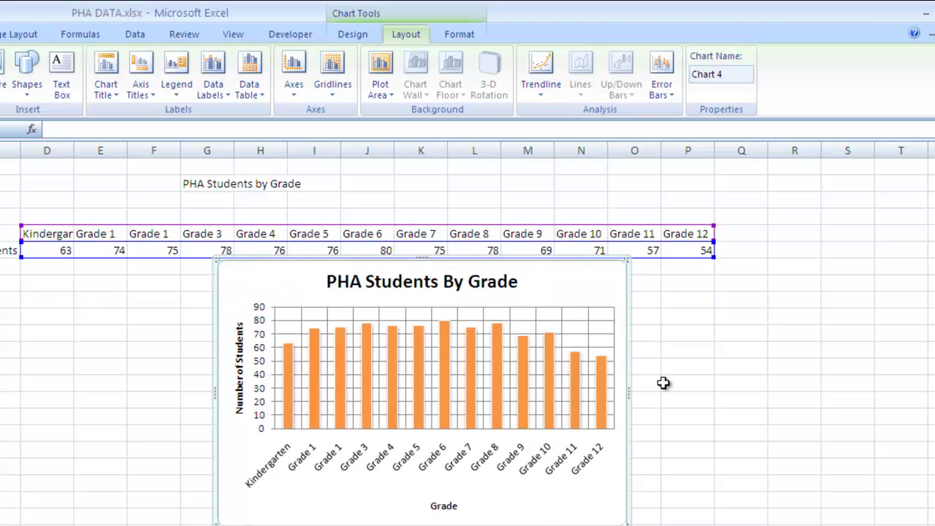
pyautogui.moveTo(627, 523); pyautogui.dragTo(740, 415)
pyautogui.moveTo(653, 401); pyautogui.dragTo(603, 493)
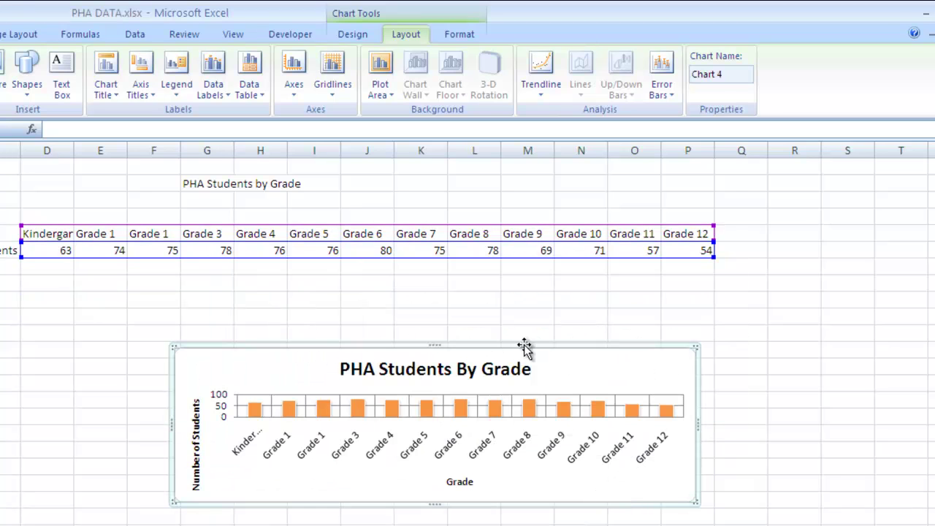
pyautogui.moveTo(436, 343); pyautogui.dragTo(434, 285)
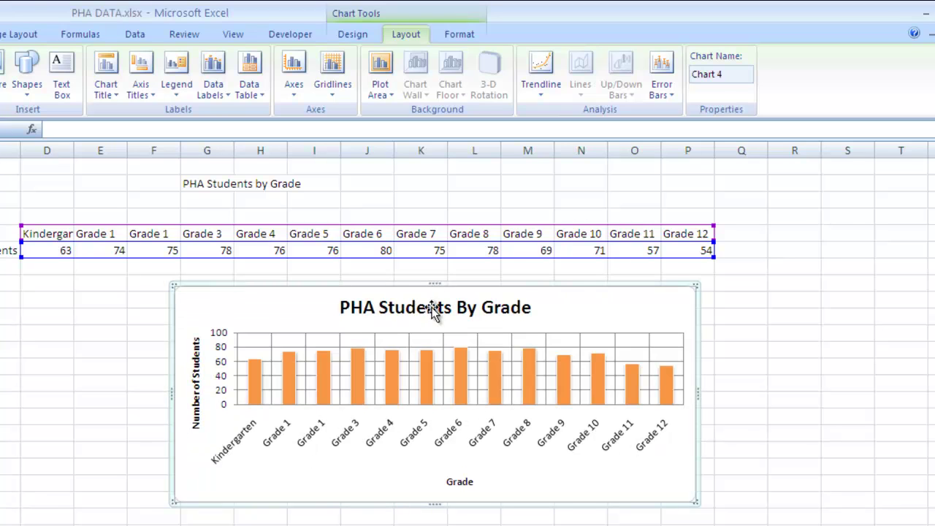
# Copy the grade column chart to the clipboard.
pyautogui.rightClick(295, 316)
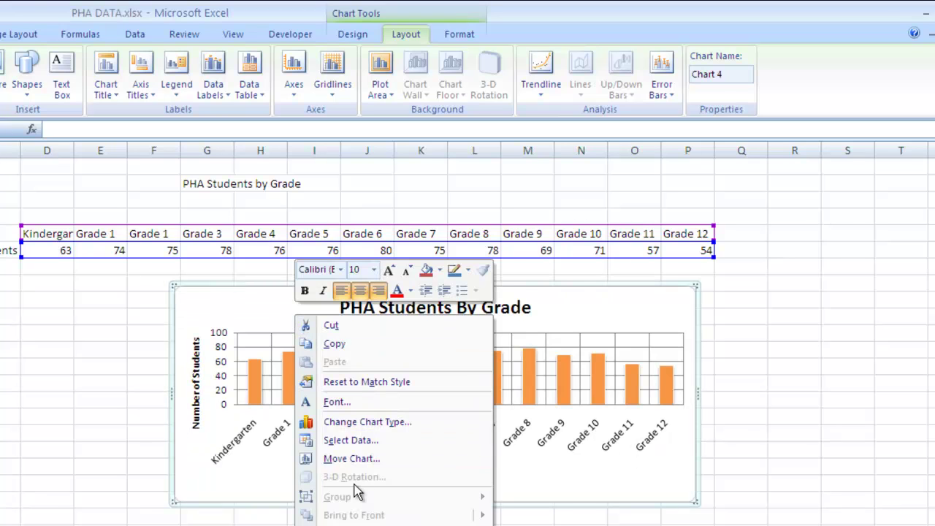
pyautogui.click(324, 347)
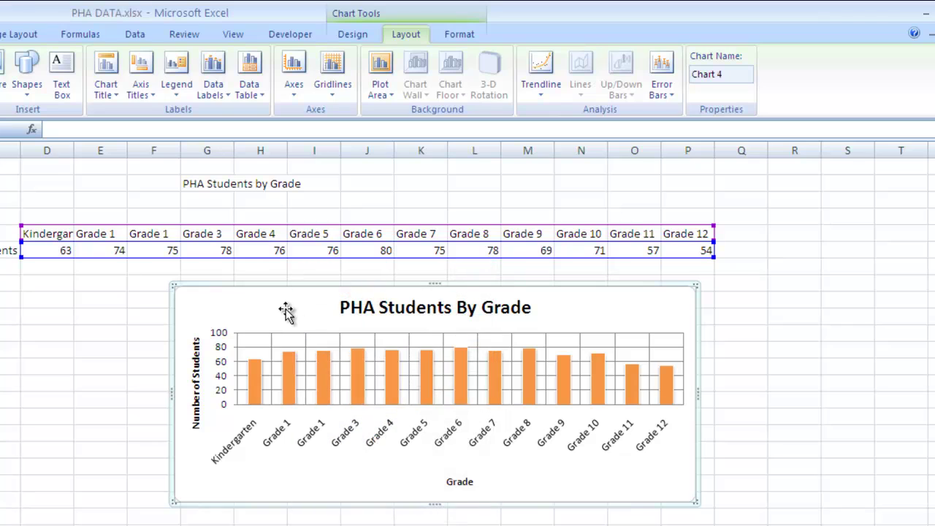